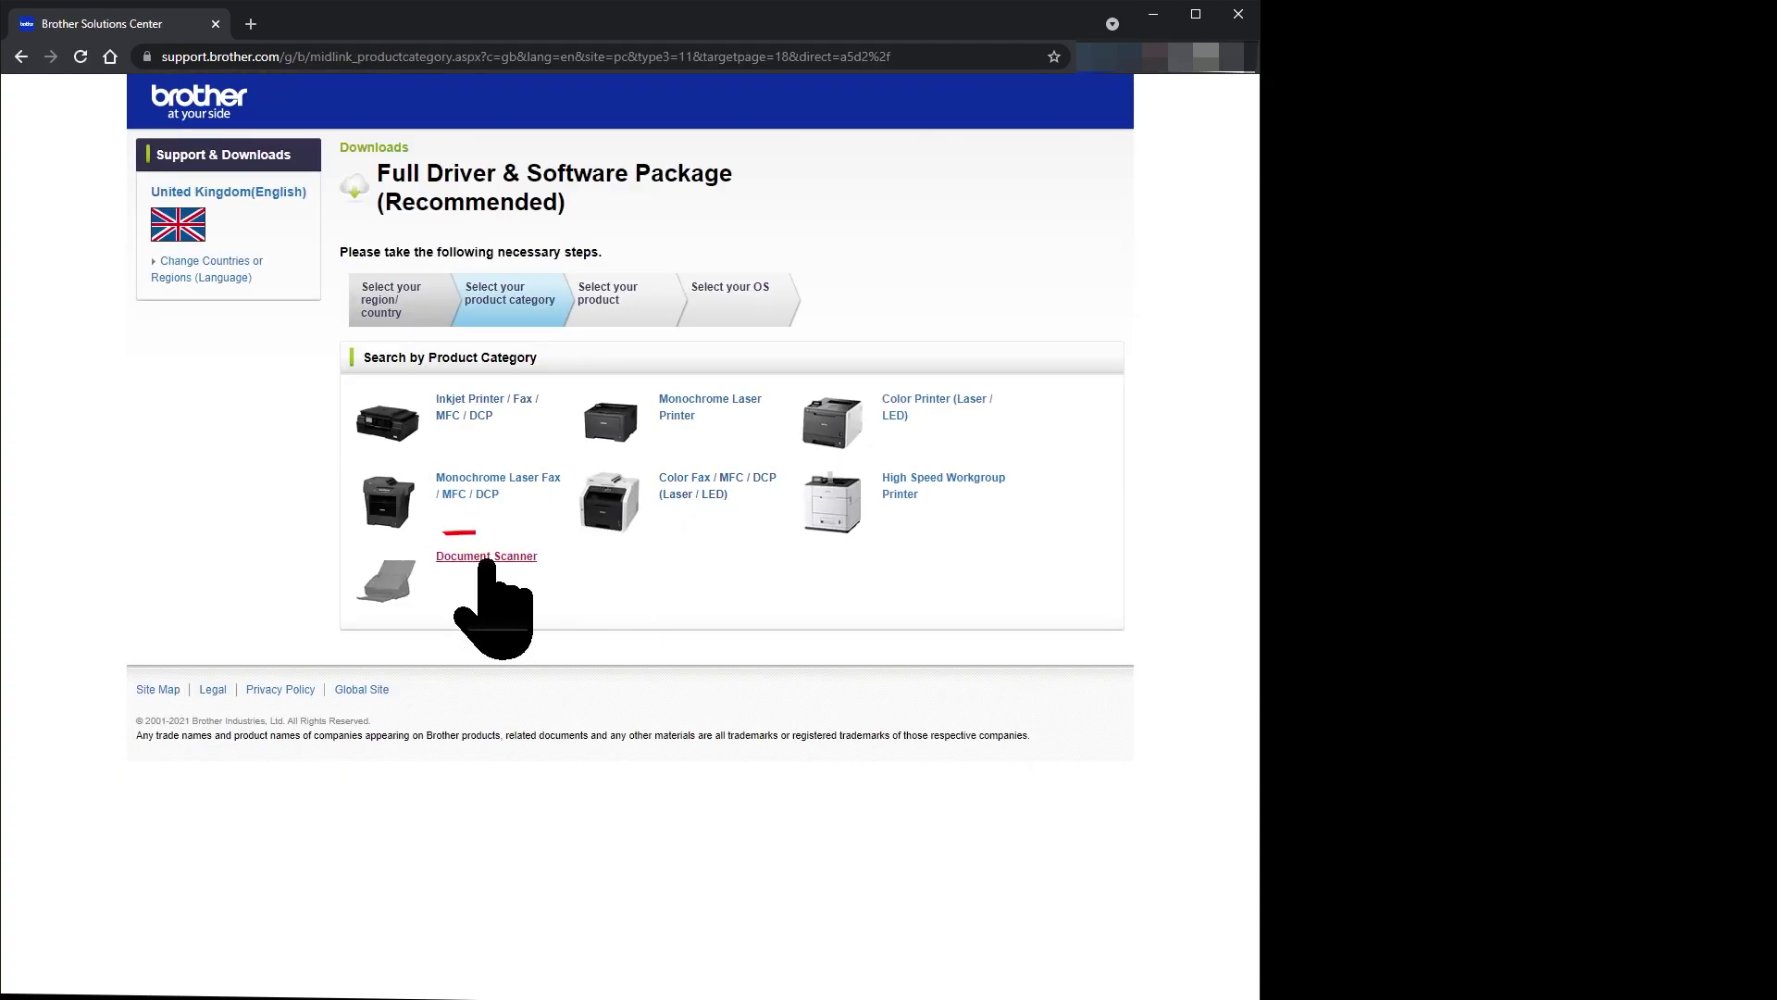
# Step: Choose the Document Scanner category and scroll through its 17 scanner models
pyautogui.click(486, 559)
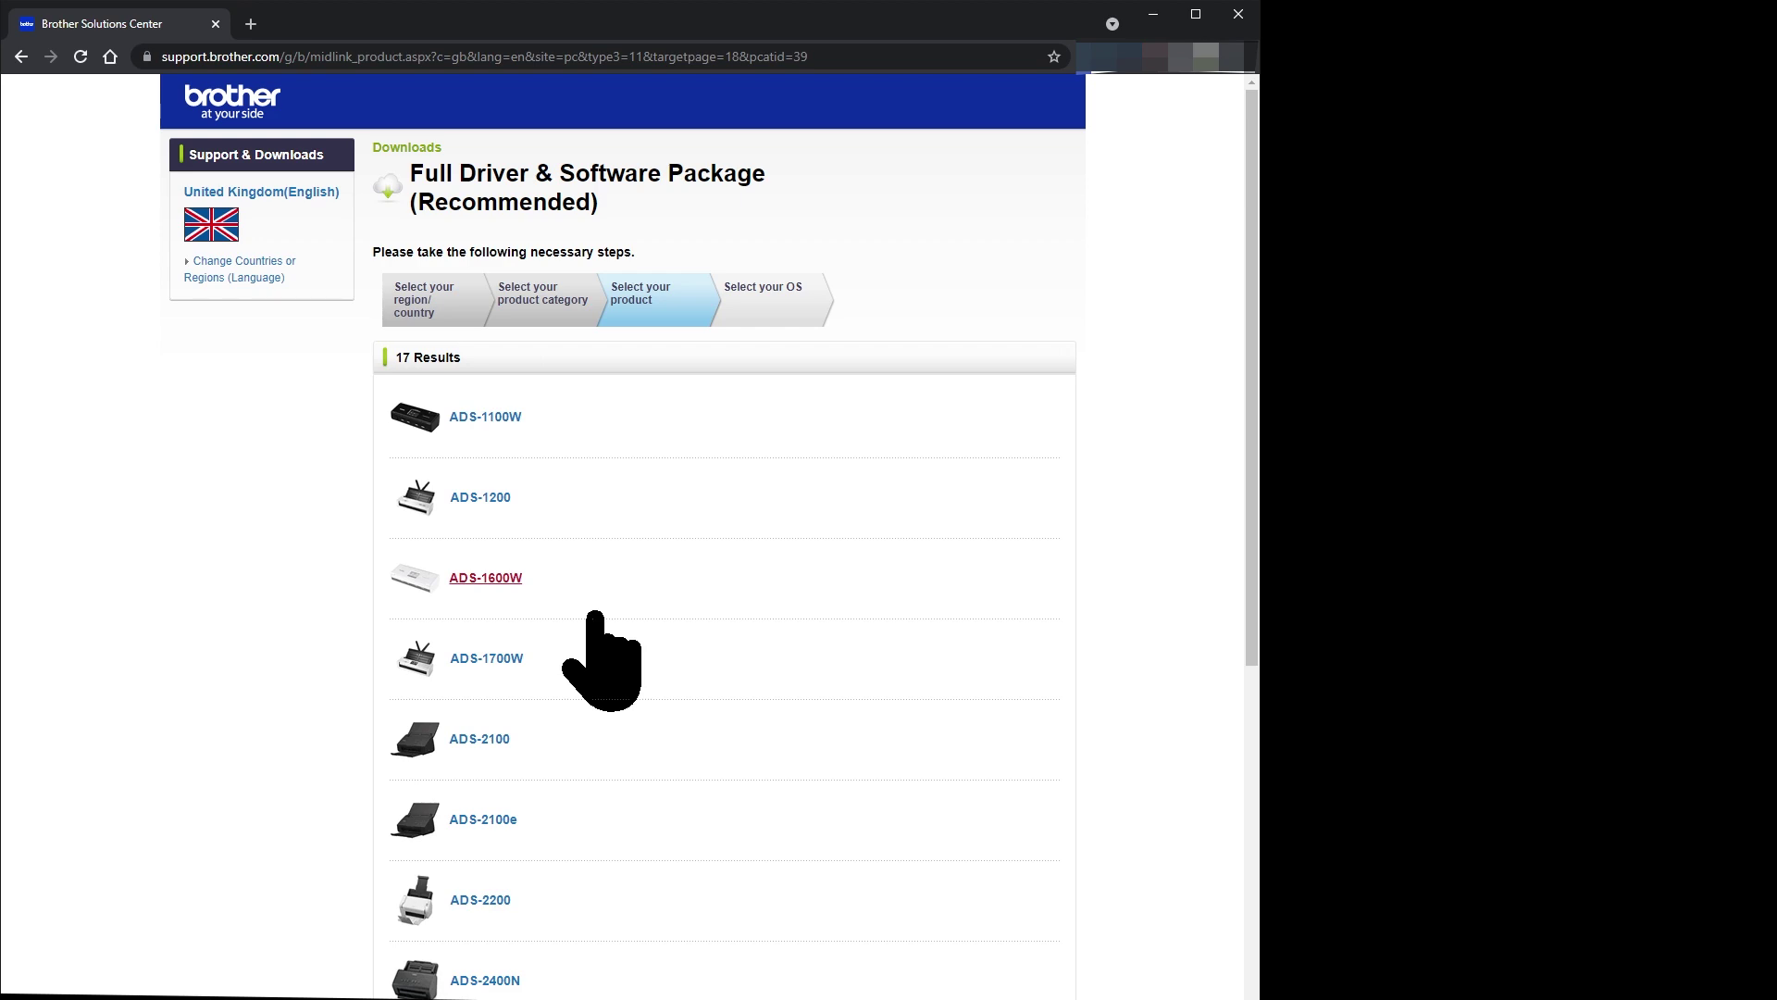
pyautogui.scroll(-8, 594, 622)
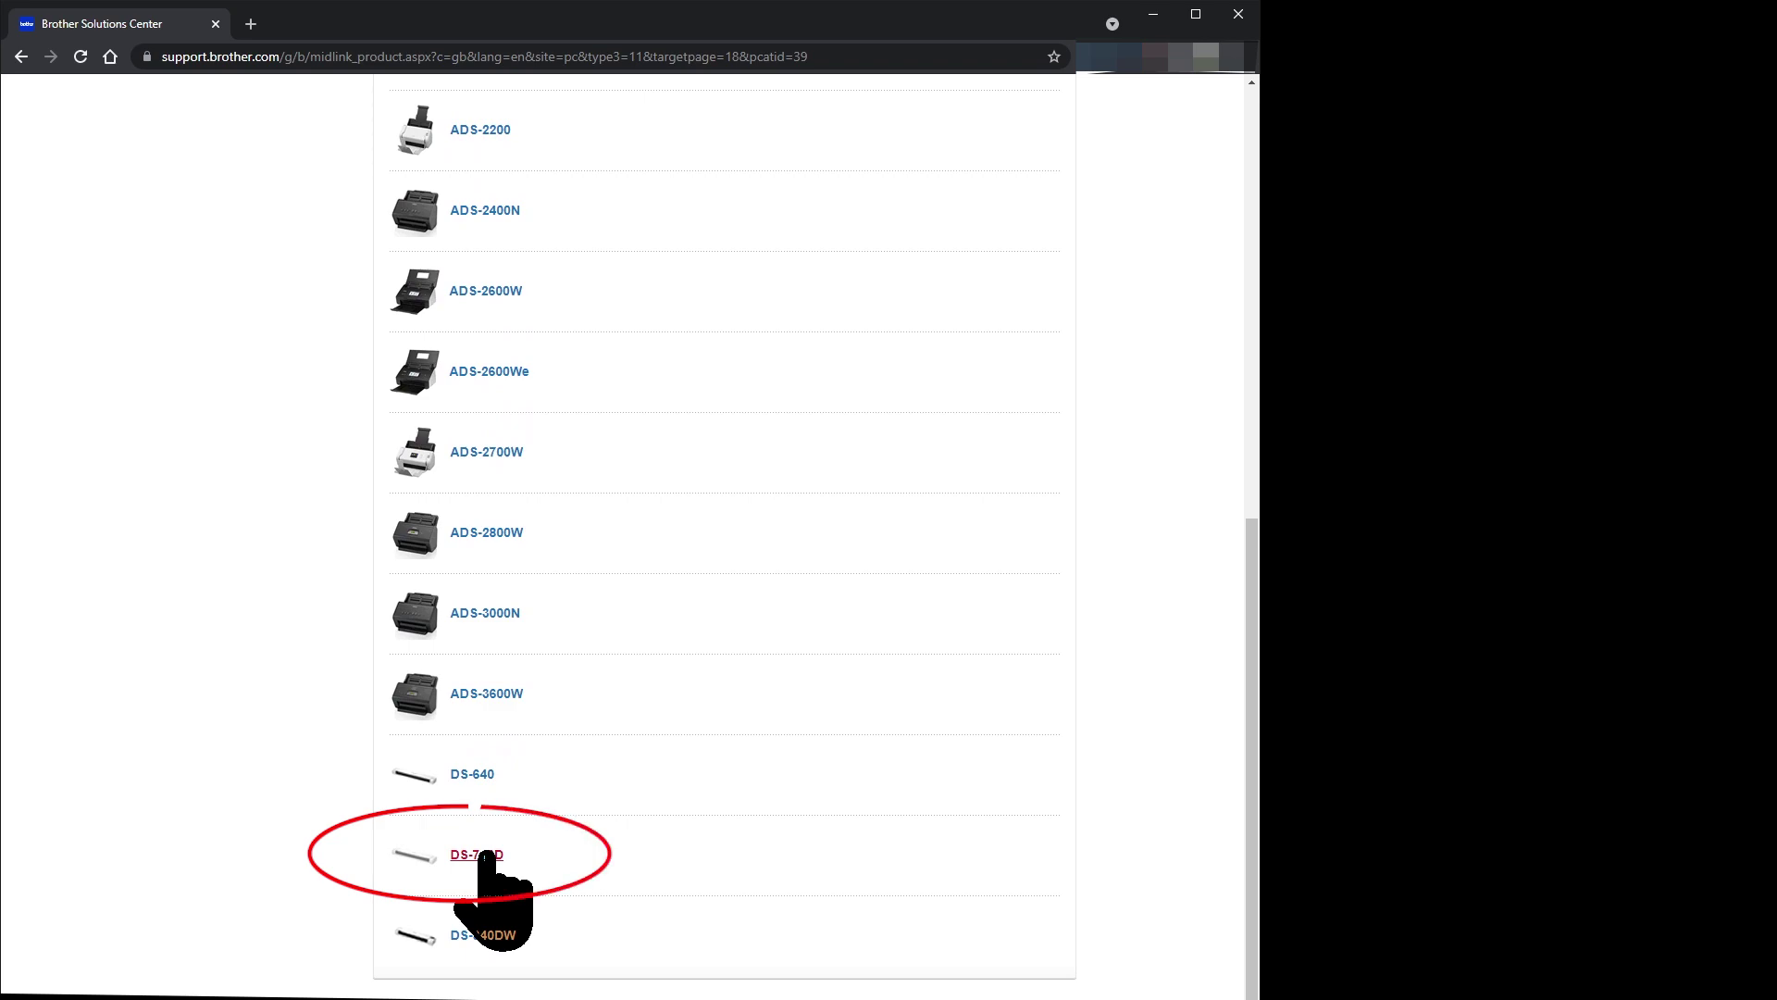
# Step: Download the DS-740D Full Driver & Software Package, accepting the licence, and run the installer
pyautogui.click(485, 854)
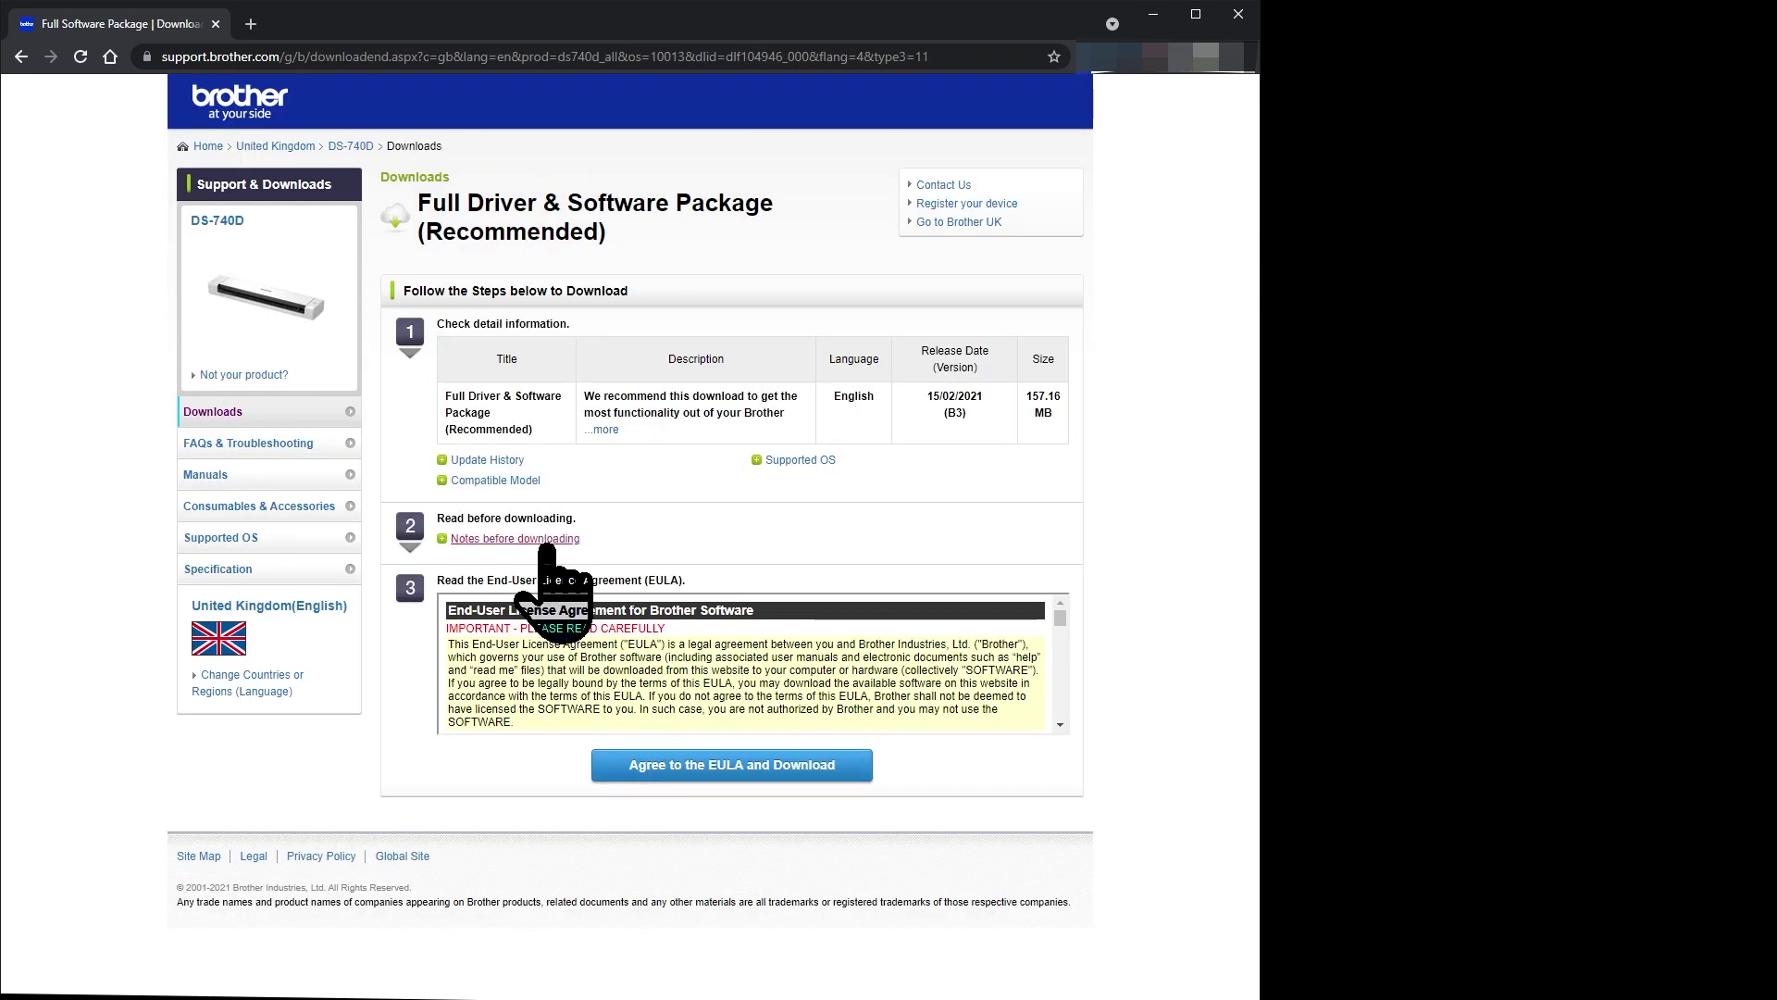
pyautogui.click(547, 544)
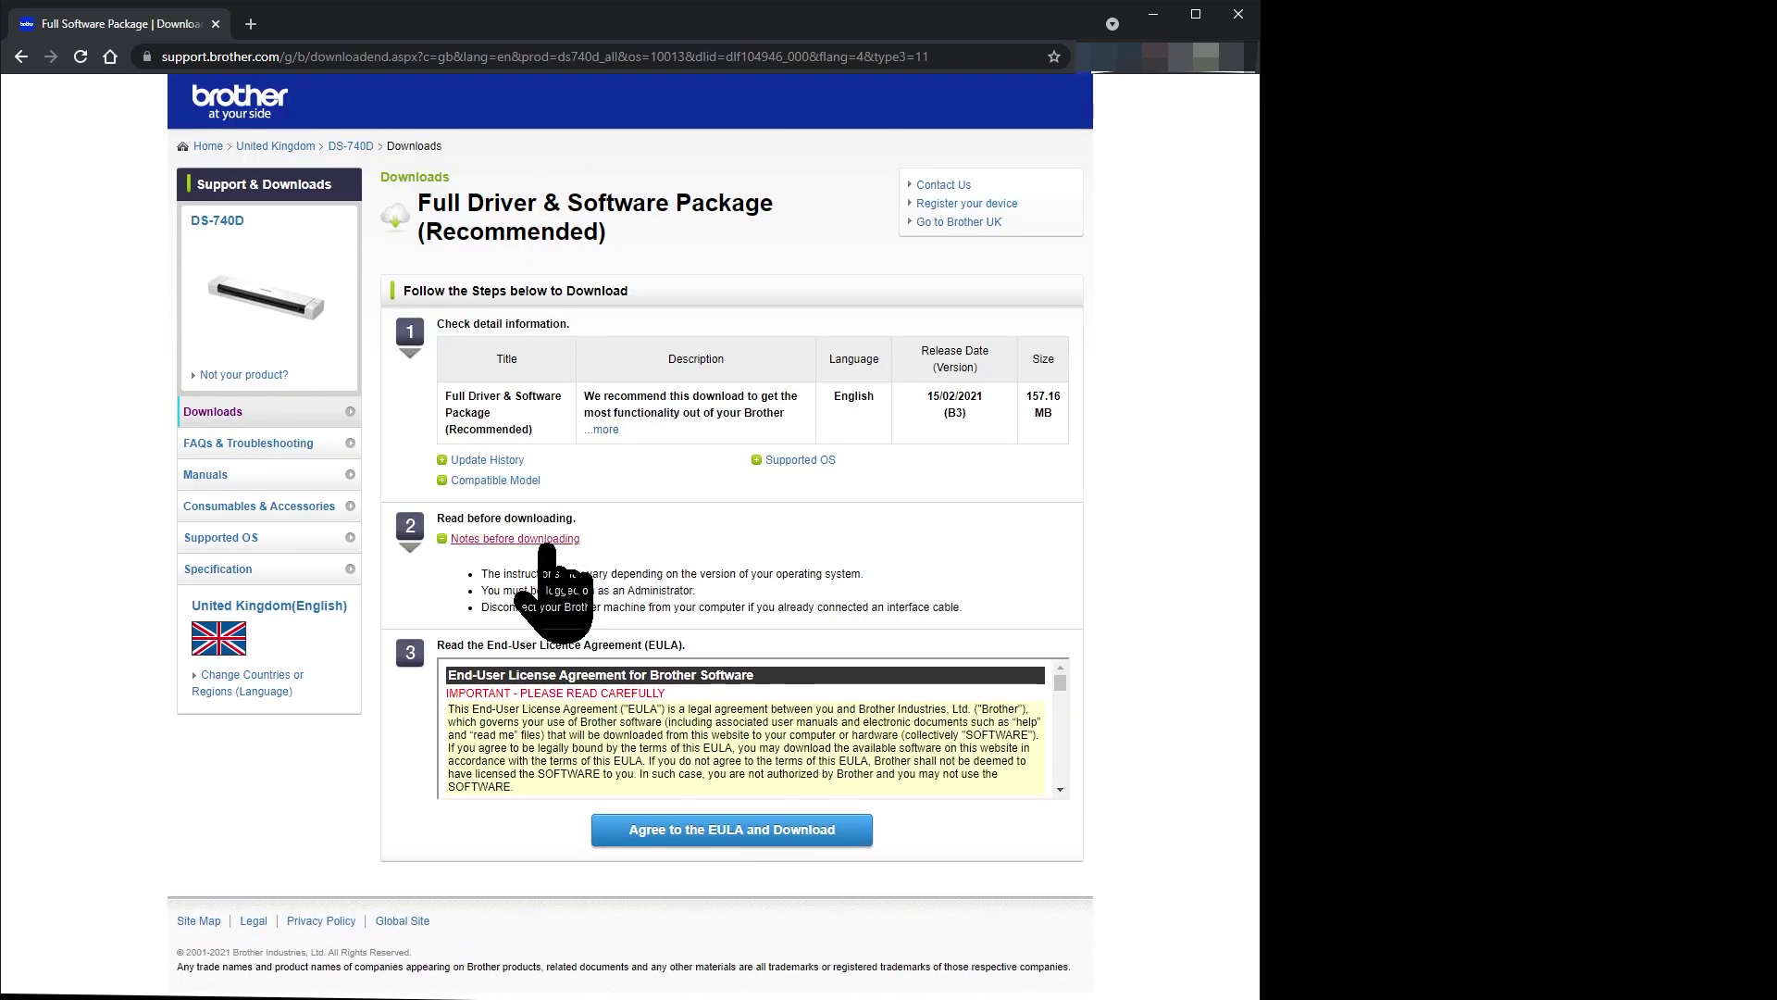
pyautogui.click(765, 838)
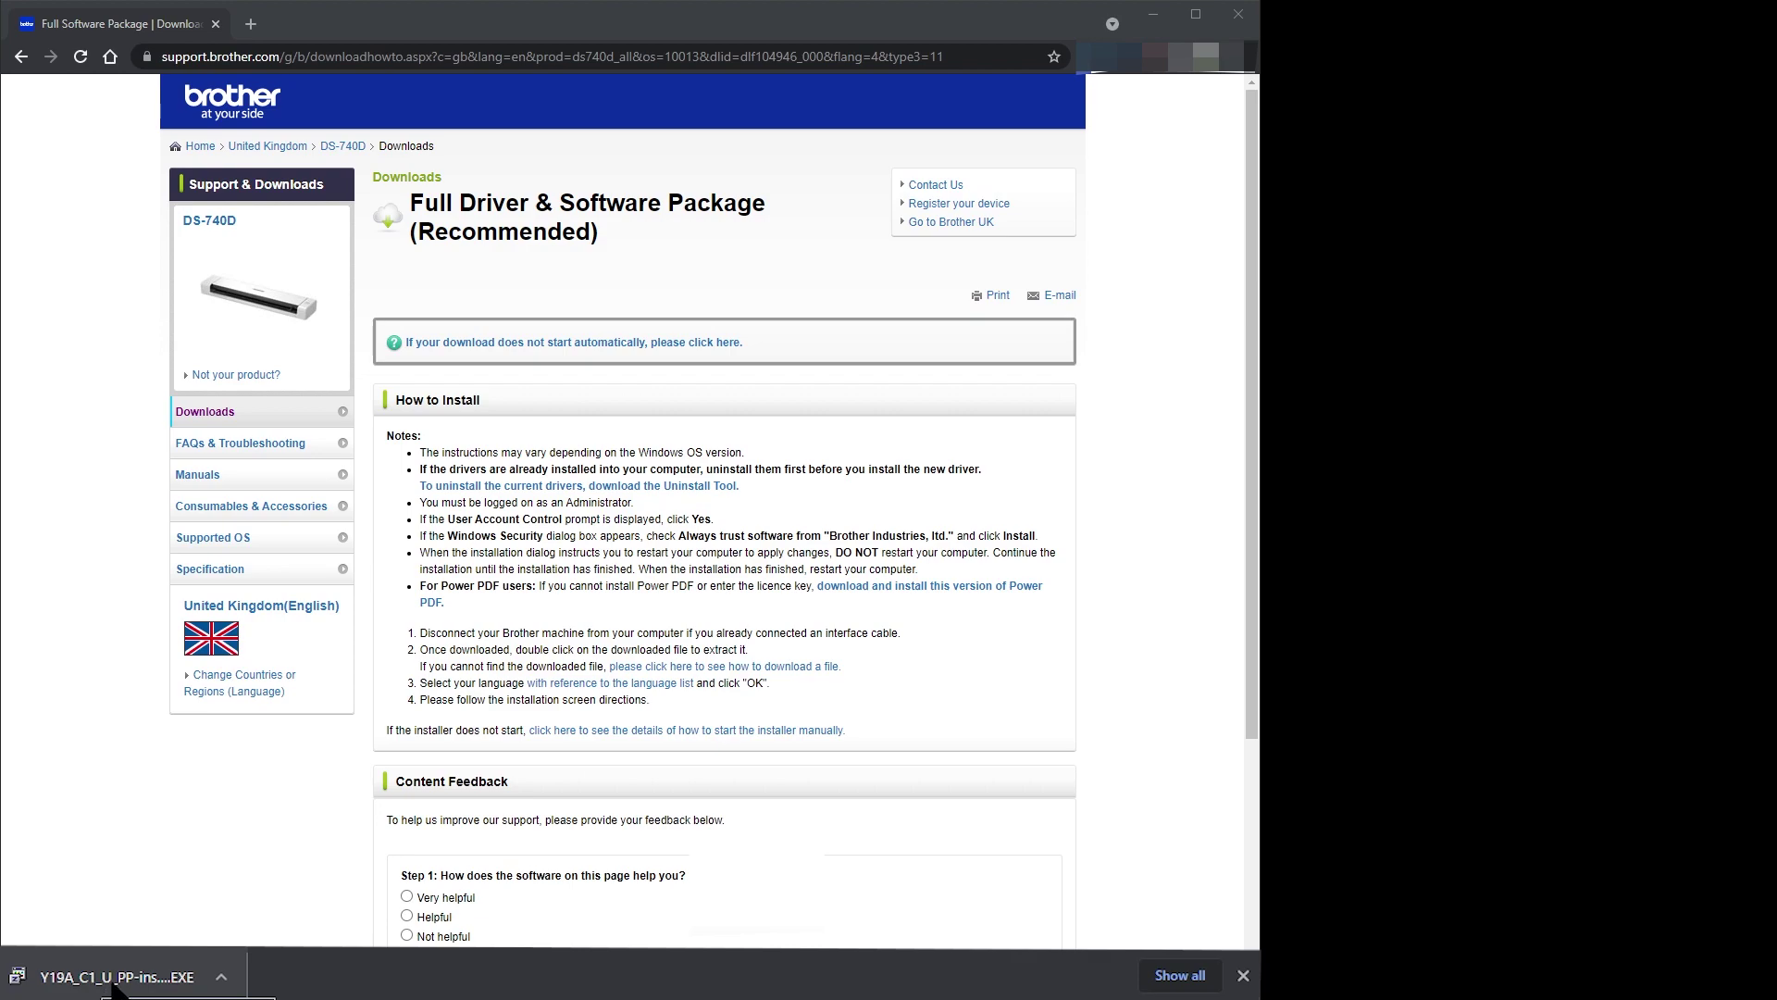
pyautogui.click(113, 985)
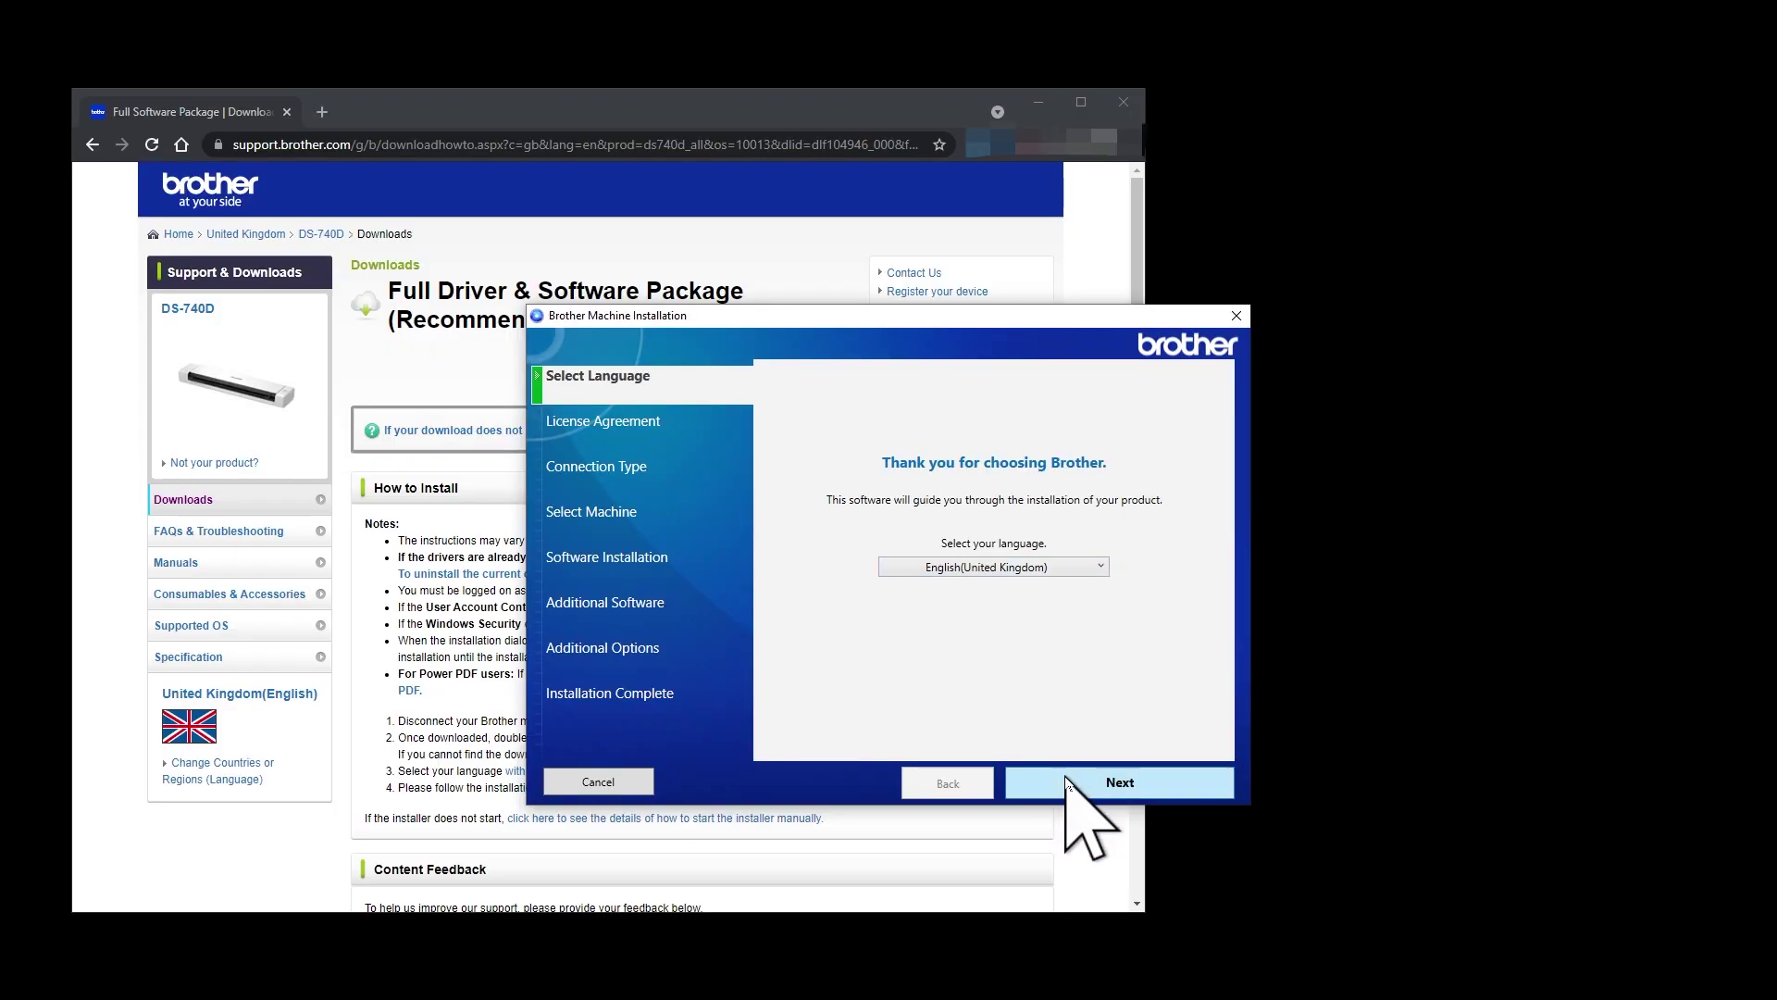
# Step: Install the DS-740D software over USB, accepting the licence and dismissing the Kofax Power PDF prompt
pyautogui.click(1073, 785)
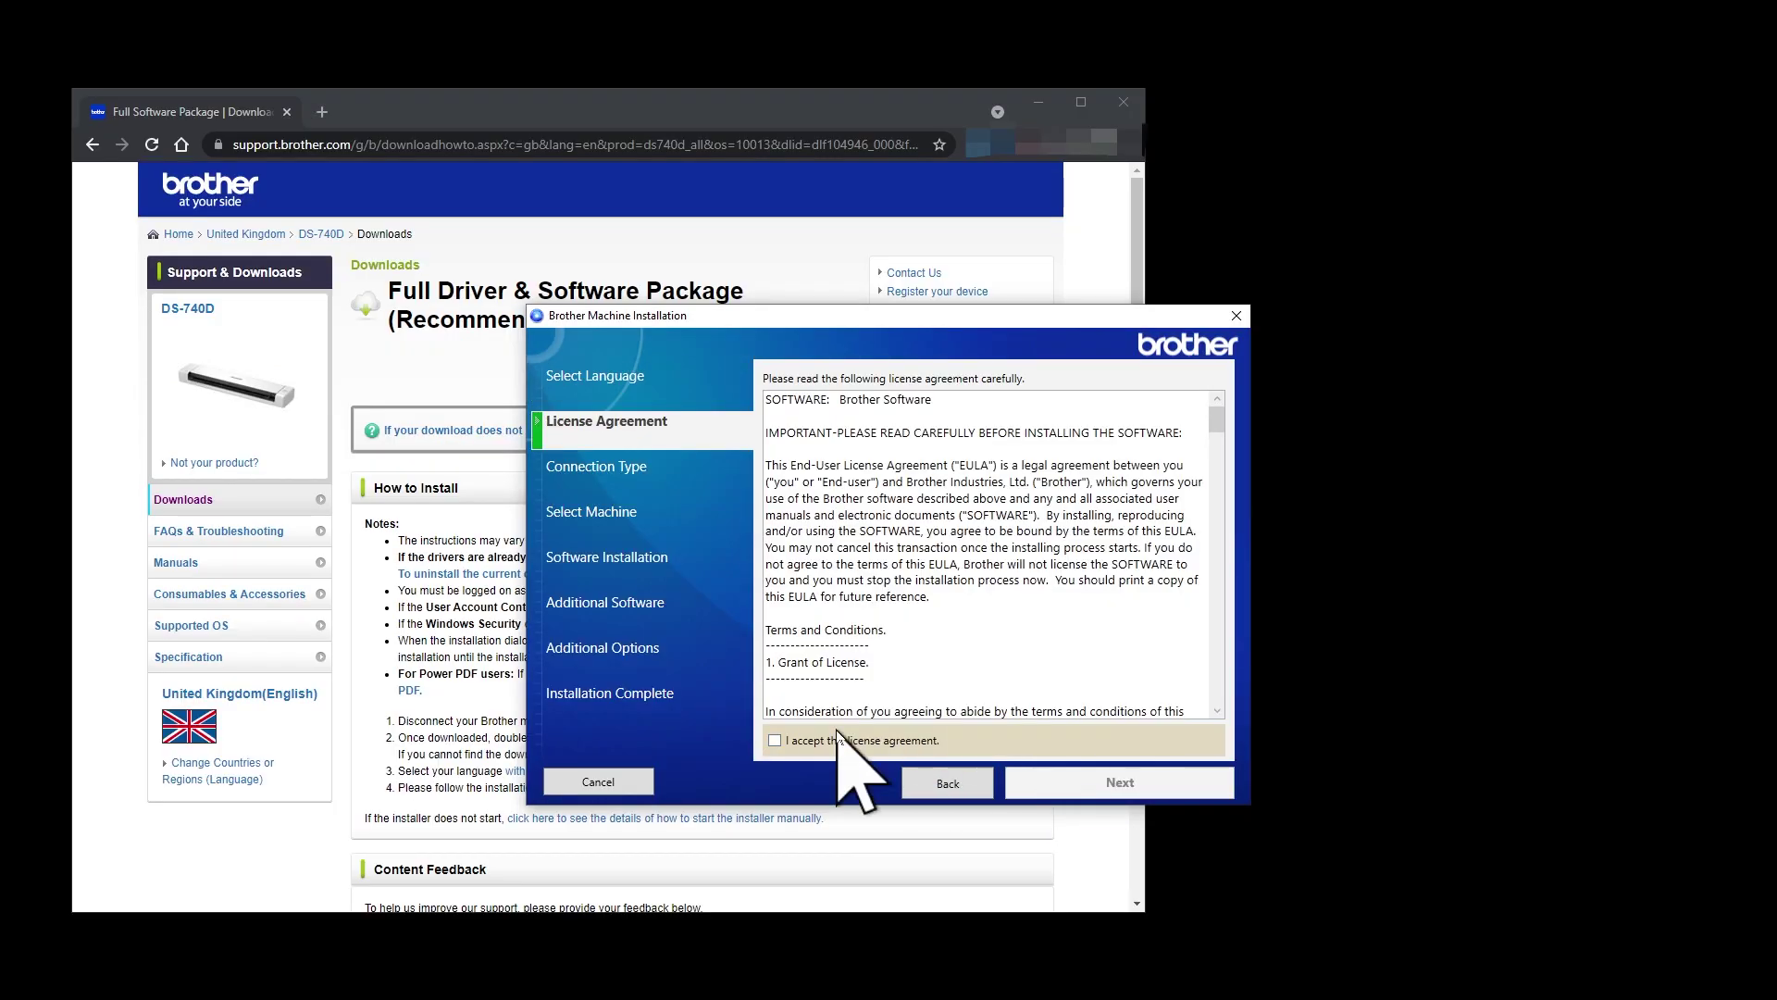
pyautogui.click(838, 740)
pyautogui.click(1113, 783)
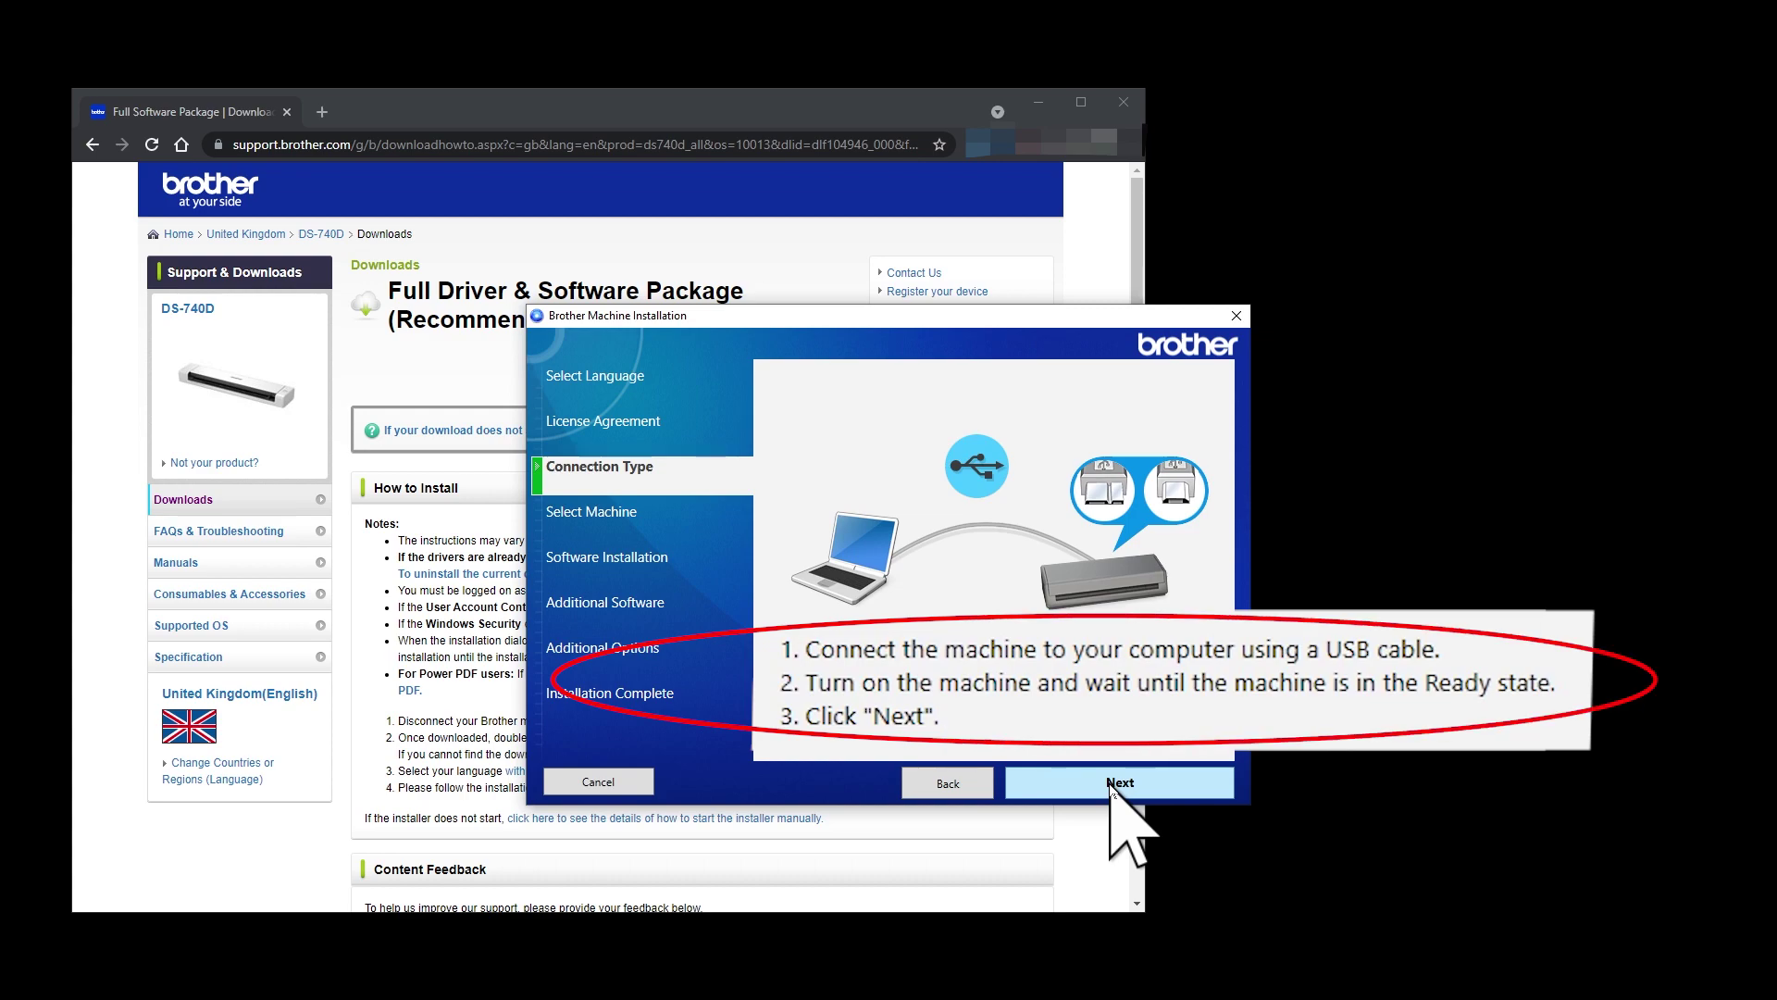
pyautogui.click(1103, 783)
pyautogui.click(1102, 783)
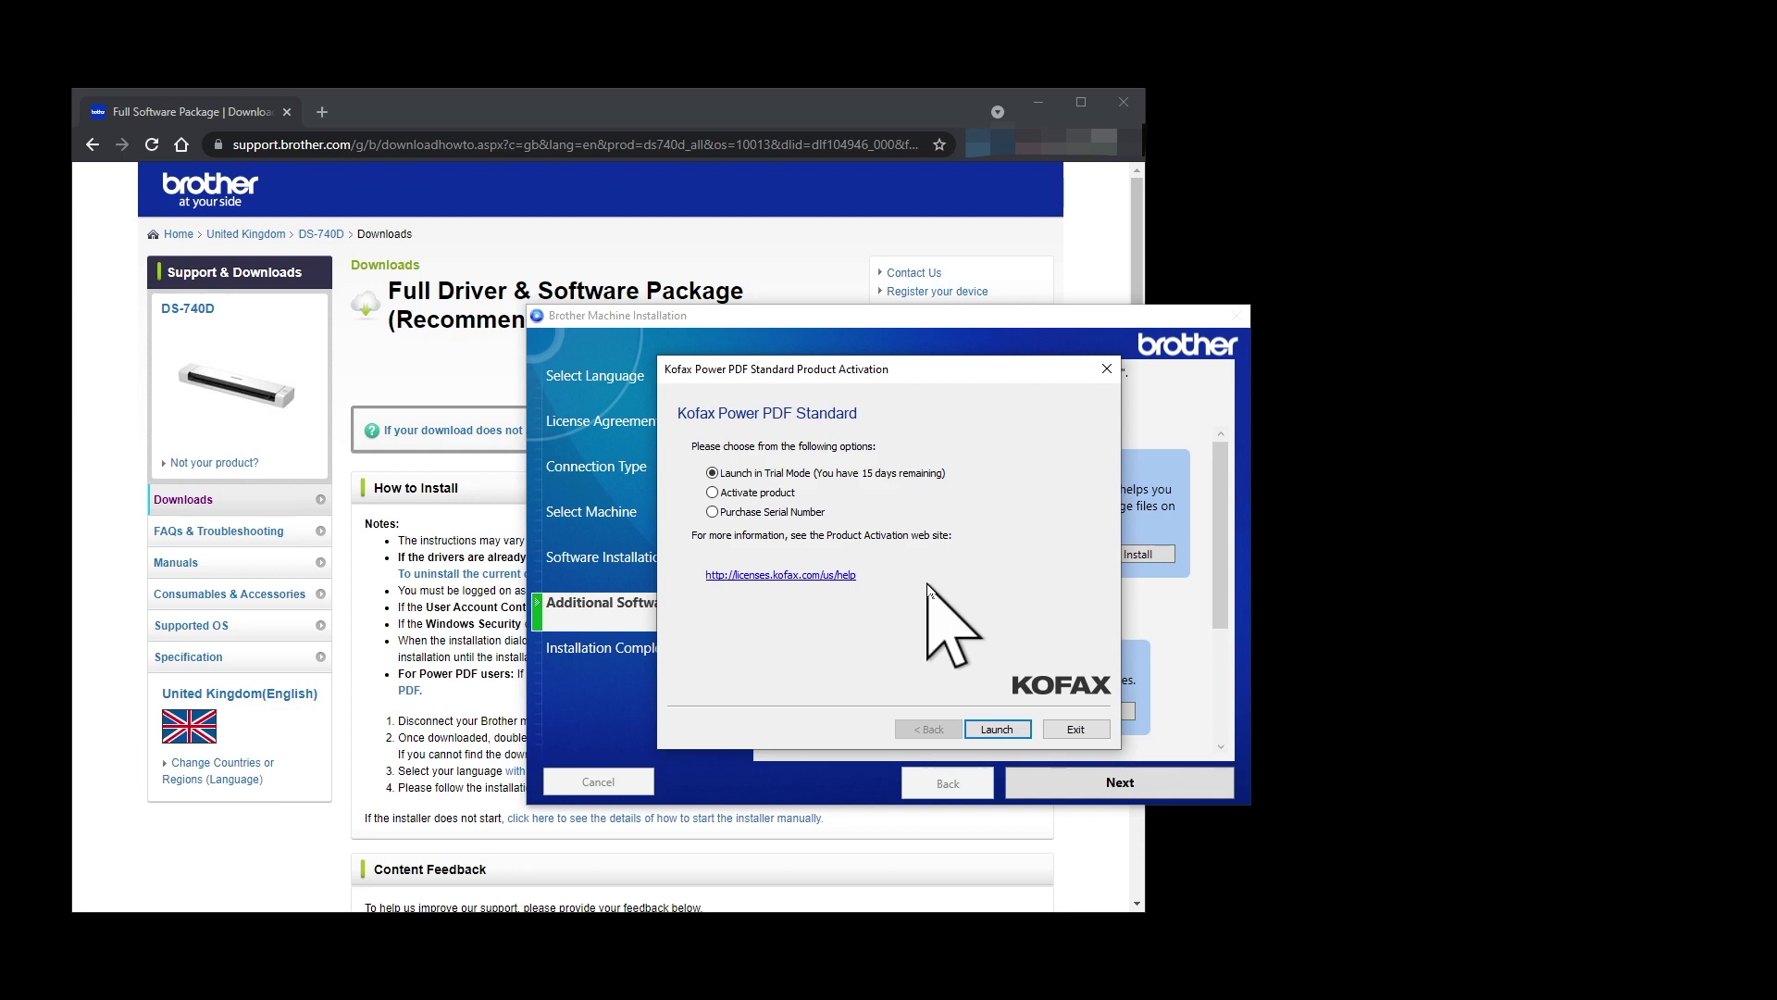
pyautogui.click(1075, 729)
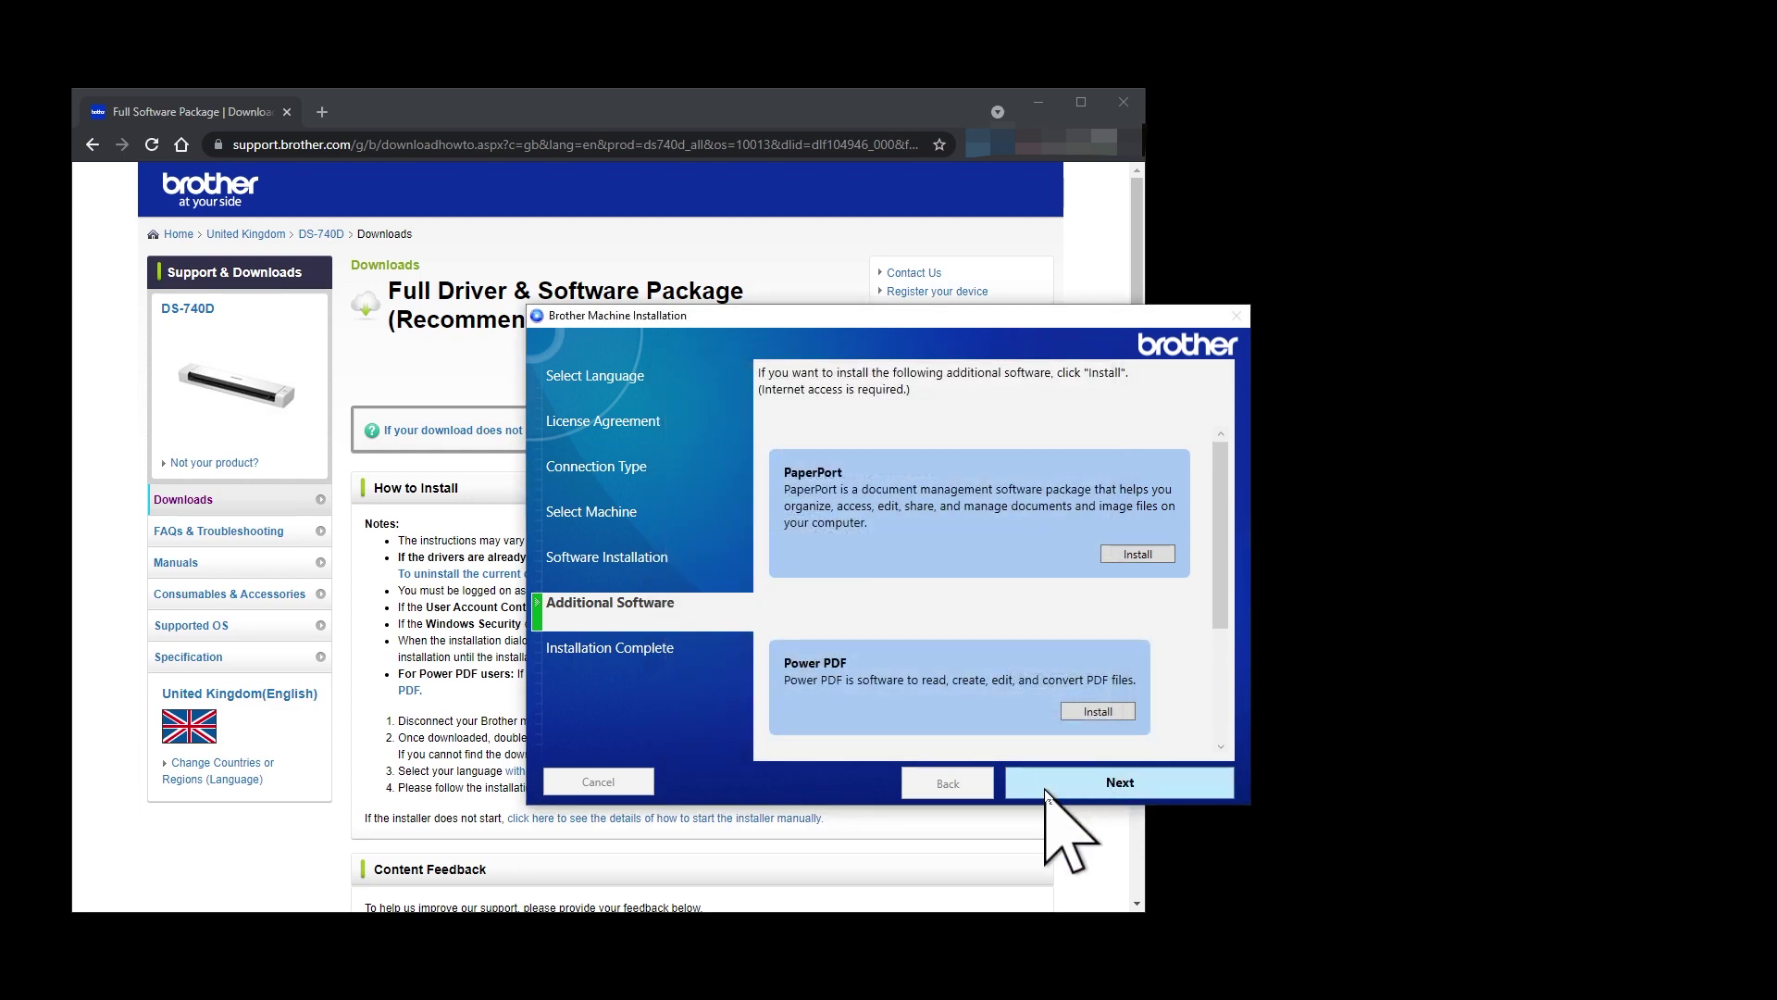
pyautogui.click(1129, 796)
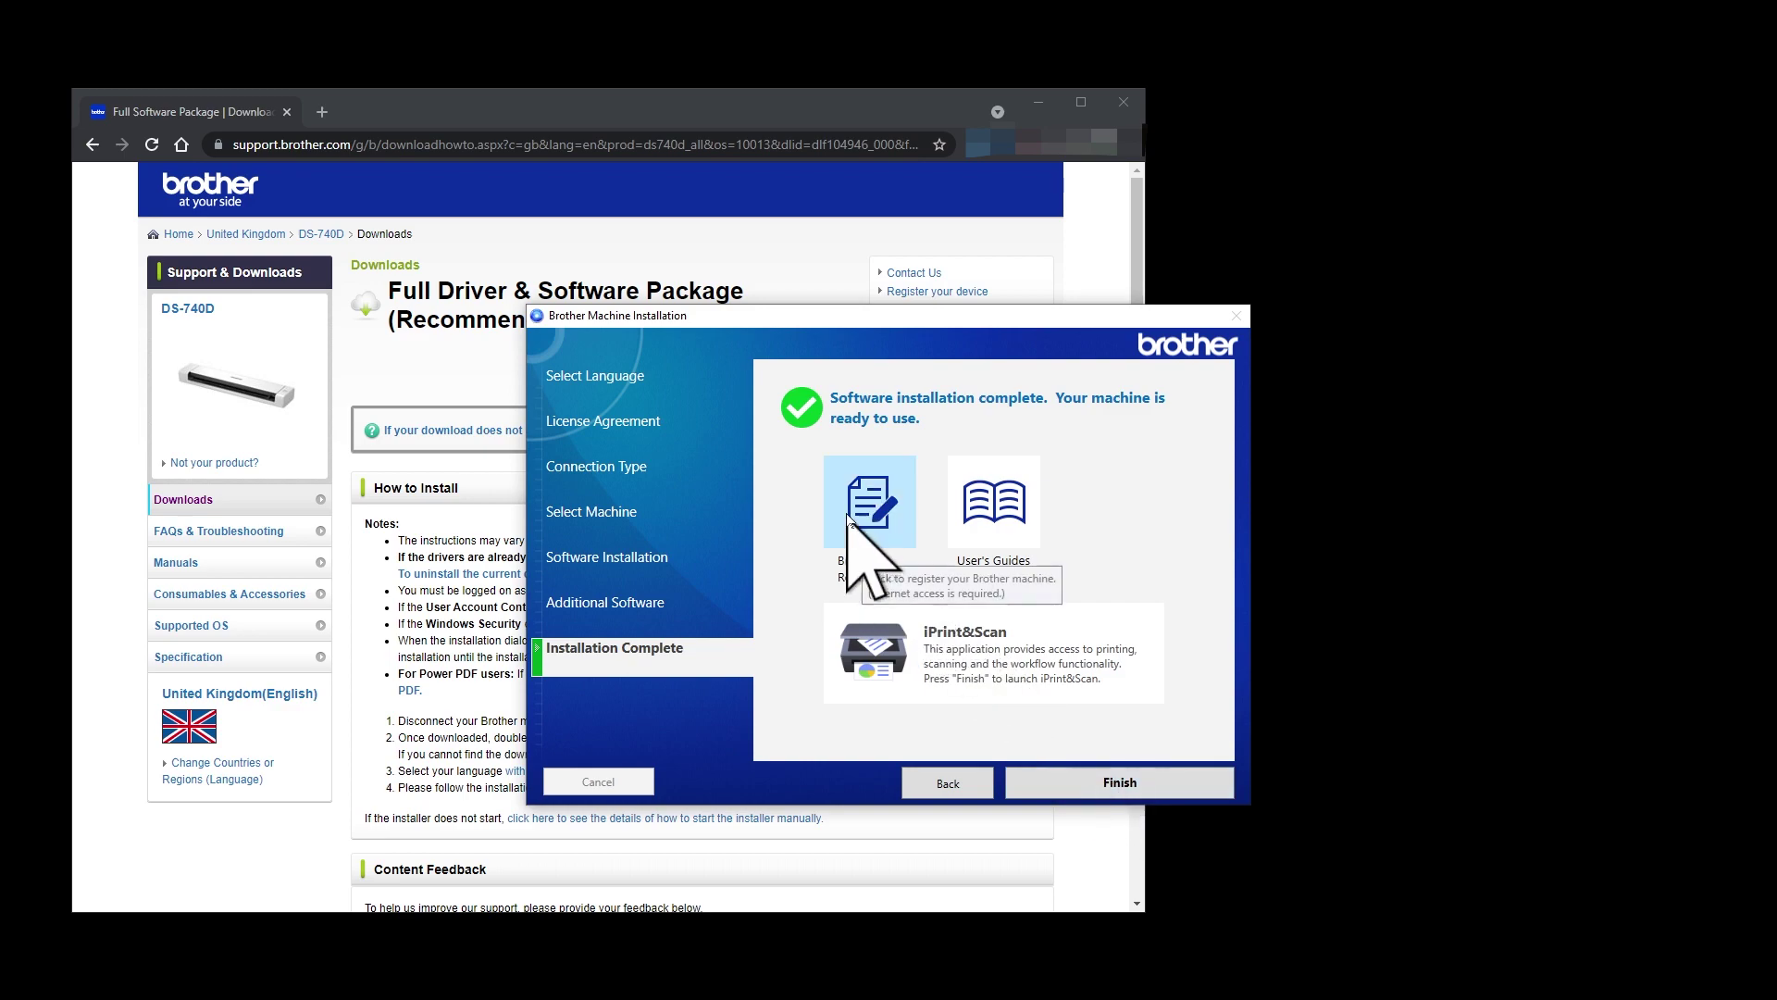
# Step: Open the DS-740D product registration and user's guides pages, returning to the installer each time
pyautogui.click(889, 500)
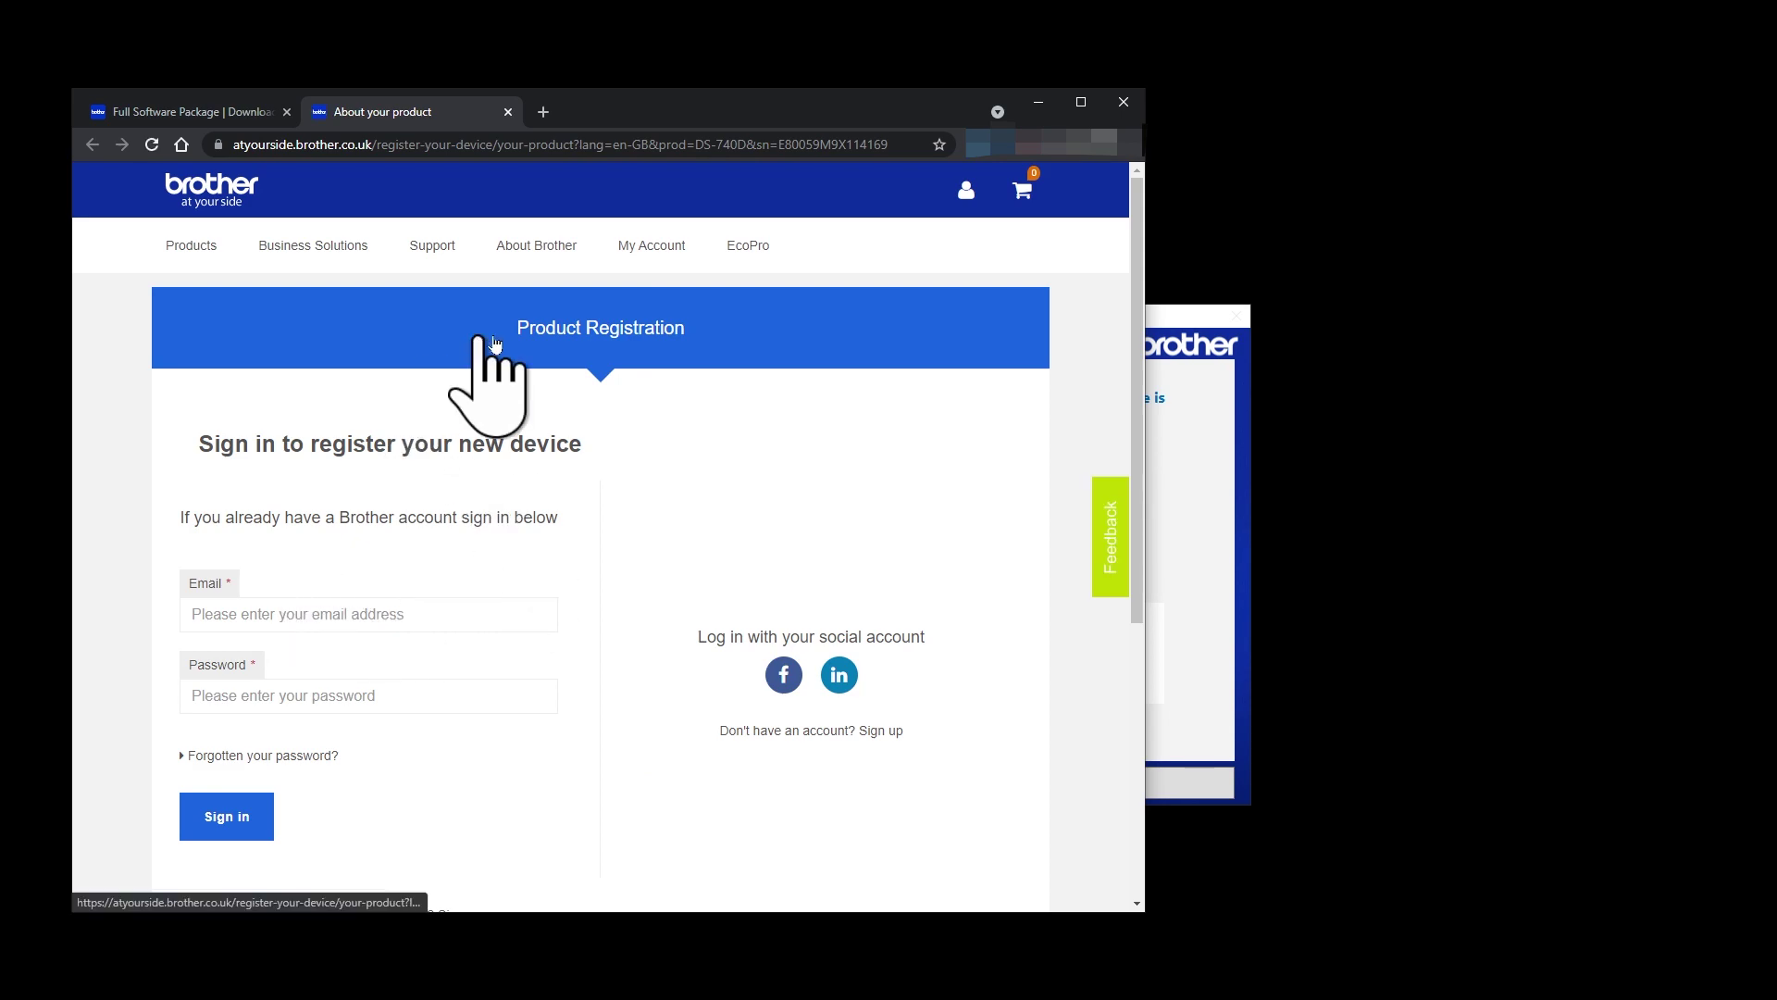
pyautogui.click(1191, 509)
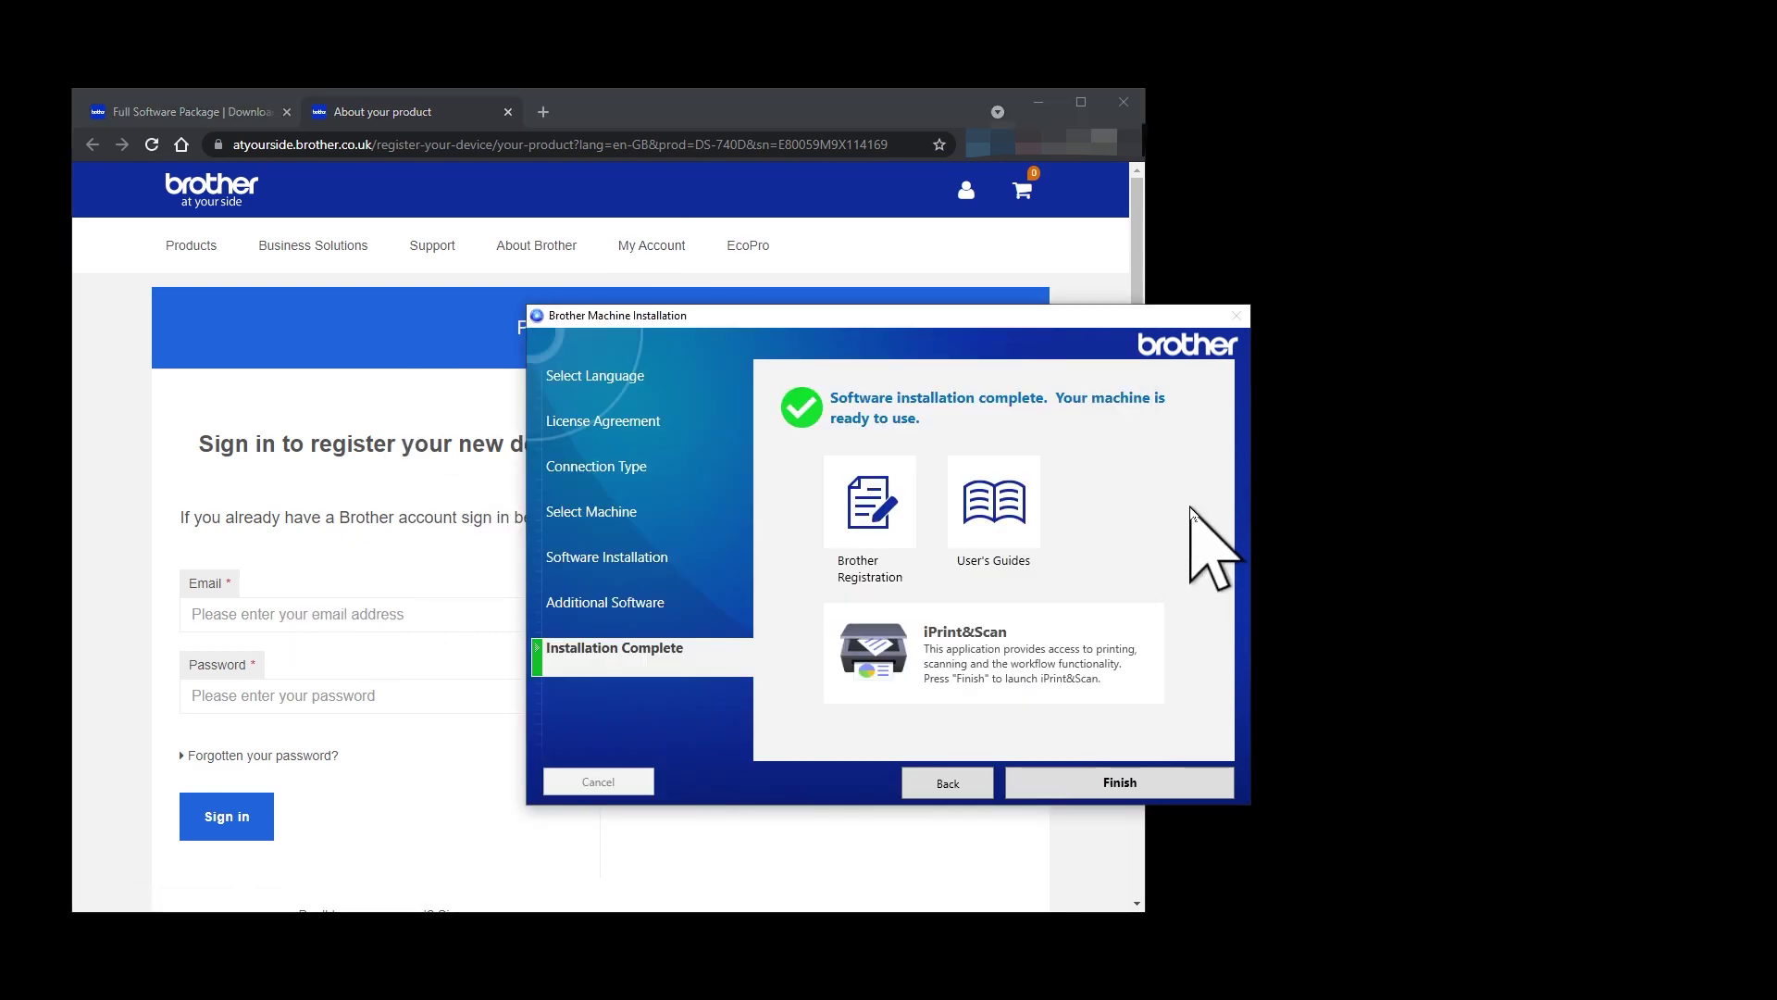
pyautogui.click(1011, 526)
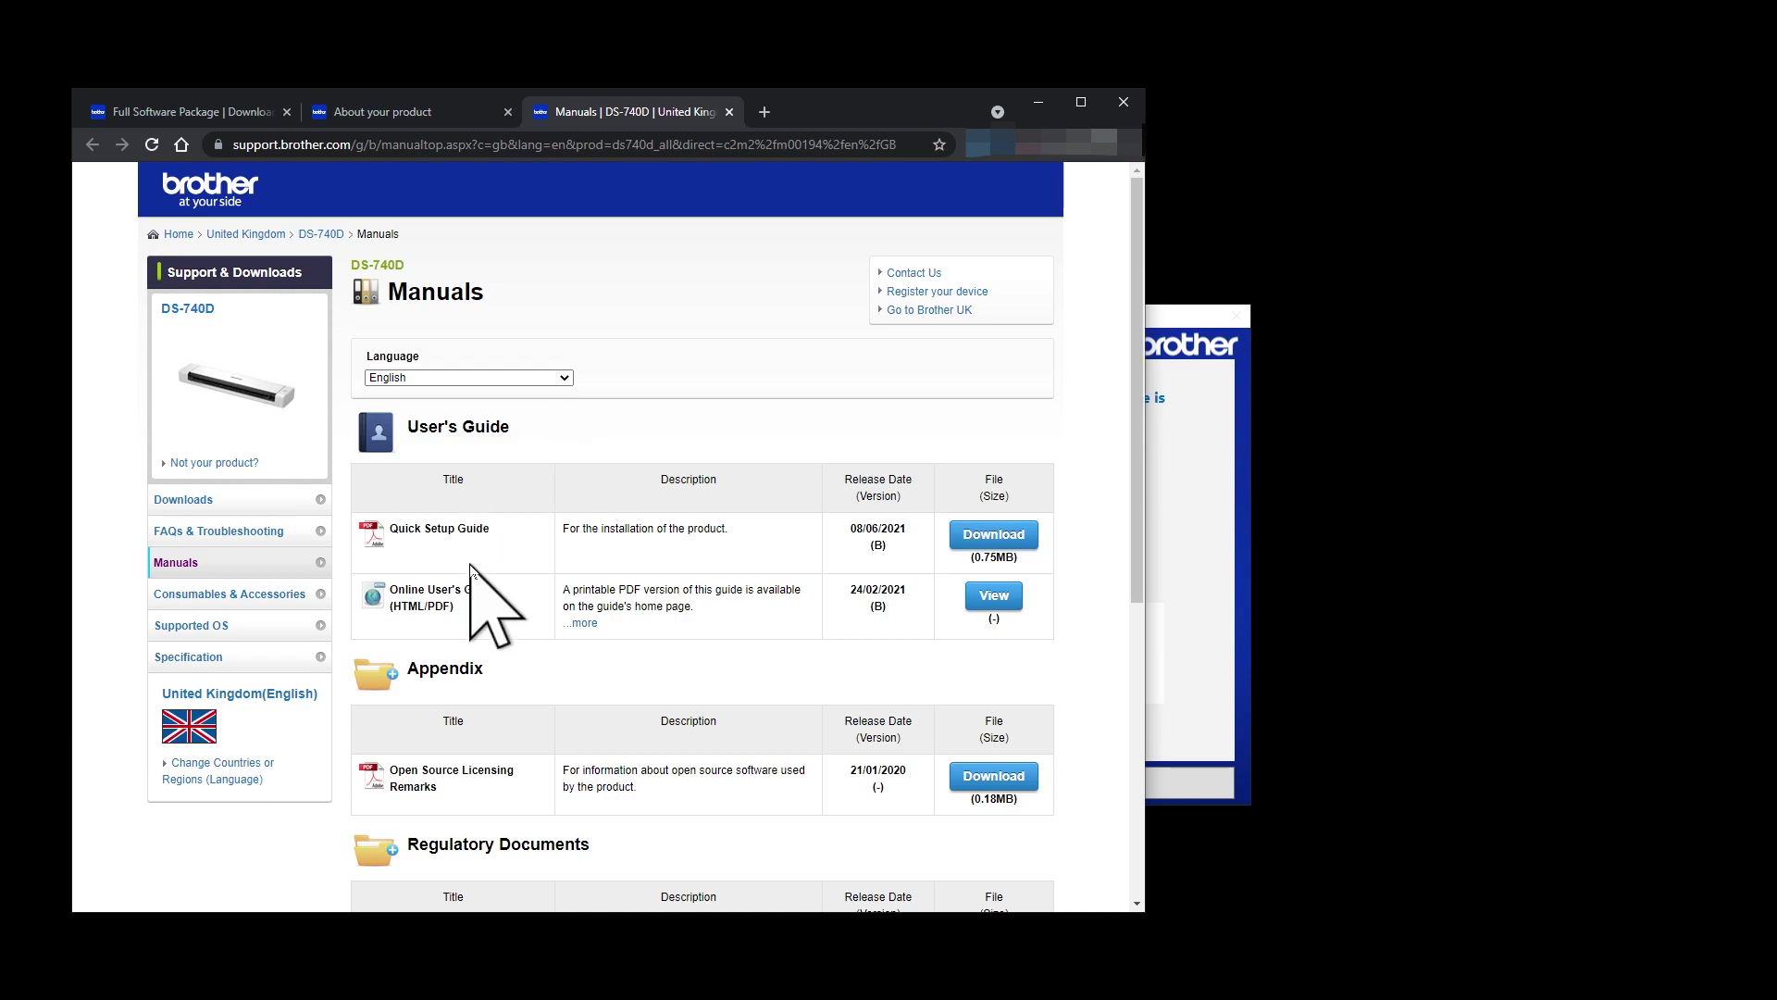
pyautogui.scroll(-4, 574, 759)
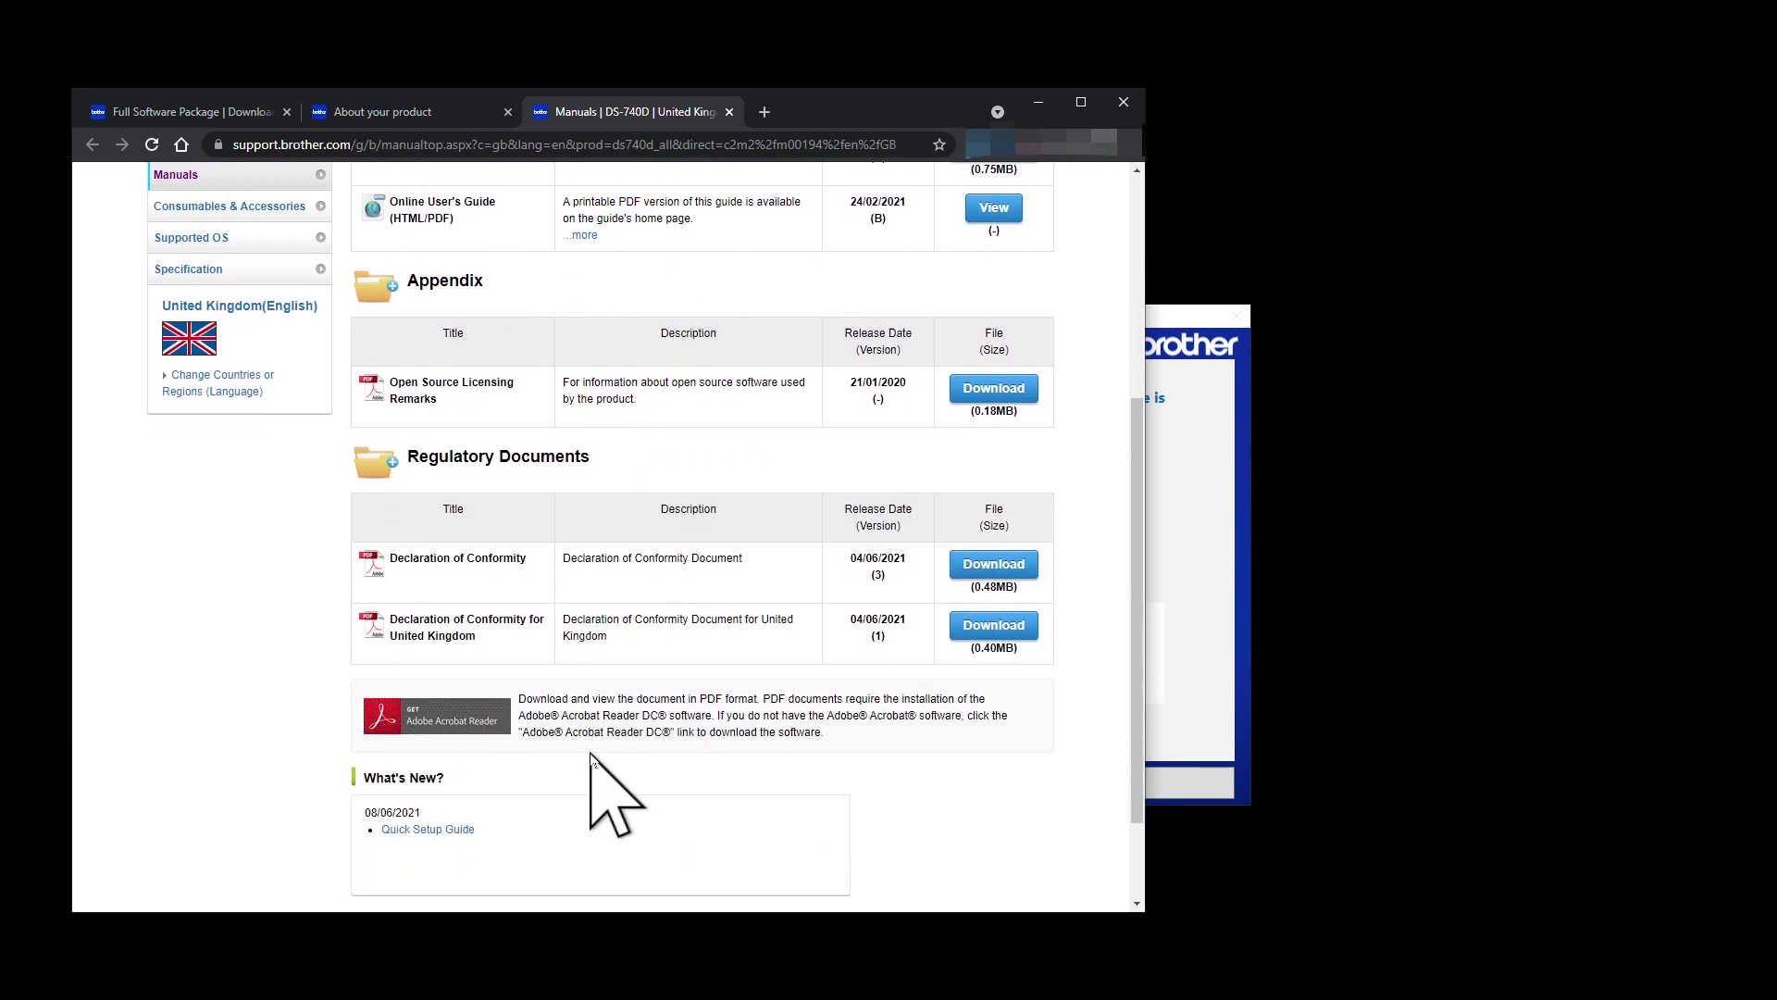
pyautogui.scroll(4, 518, 666)
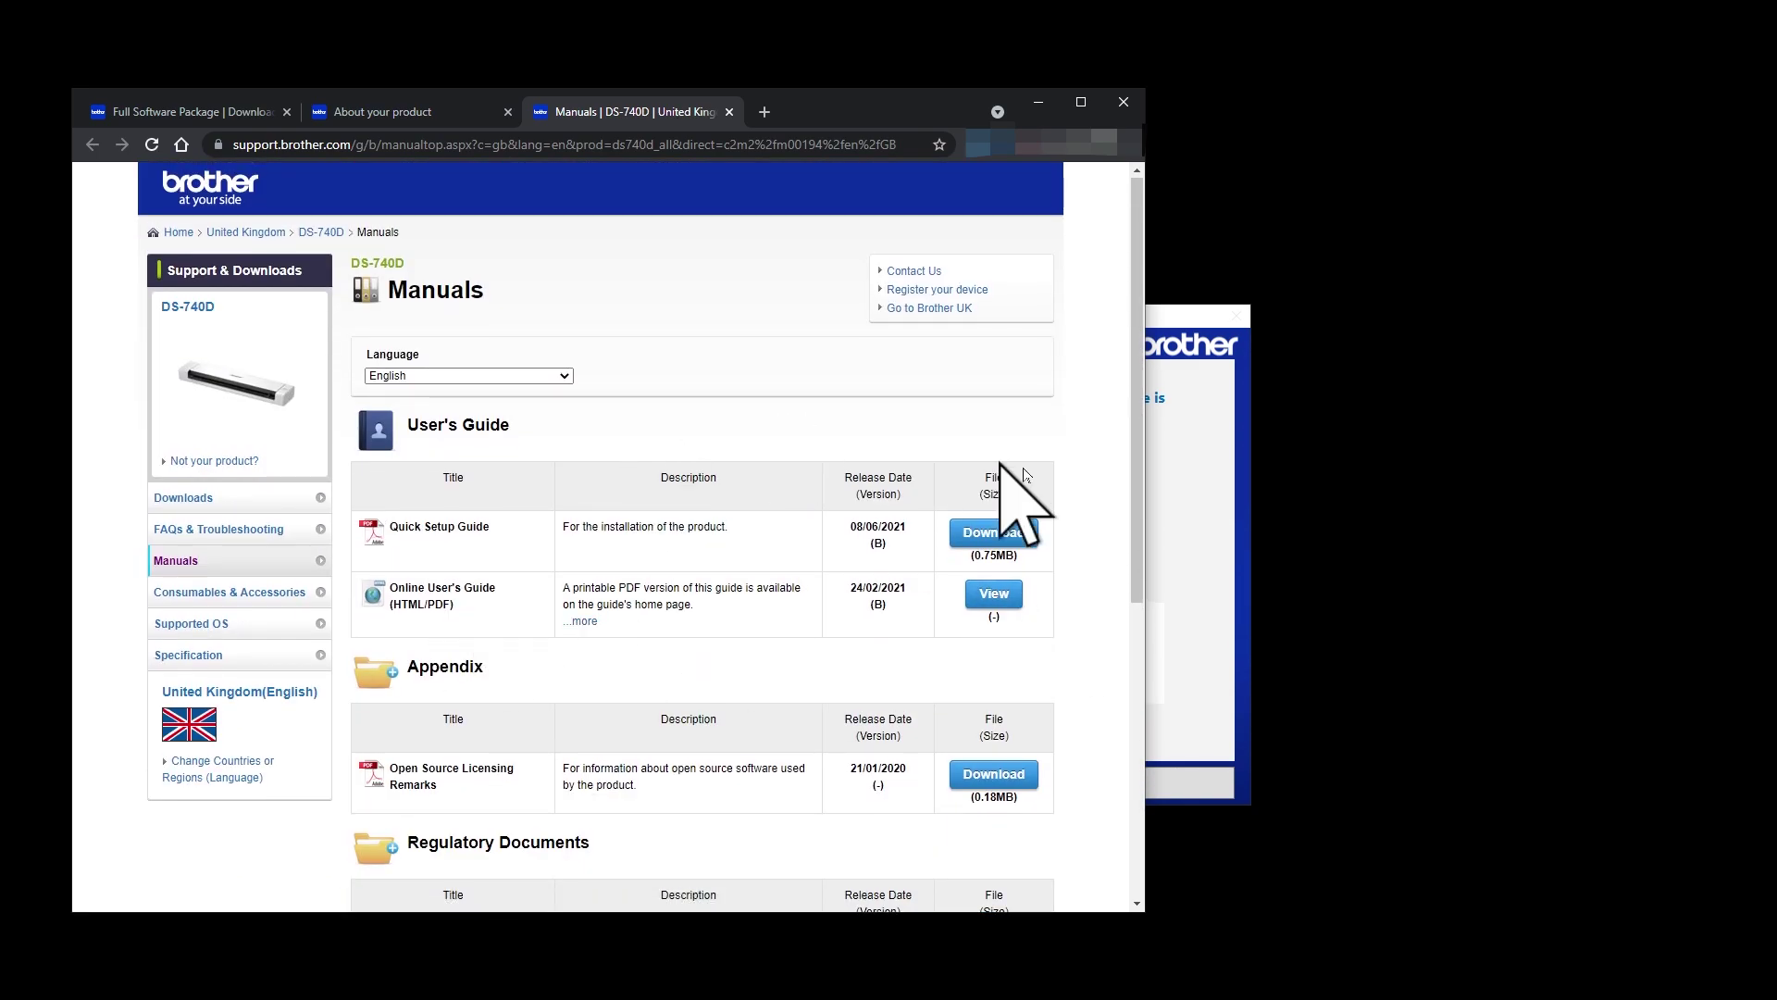
pyautogui.click(1178, 535)
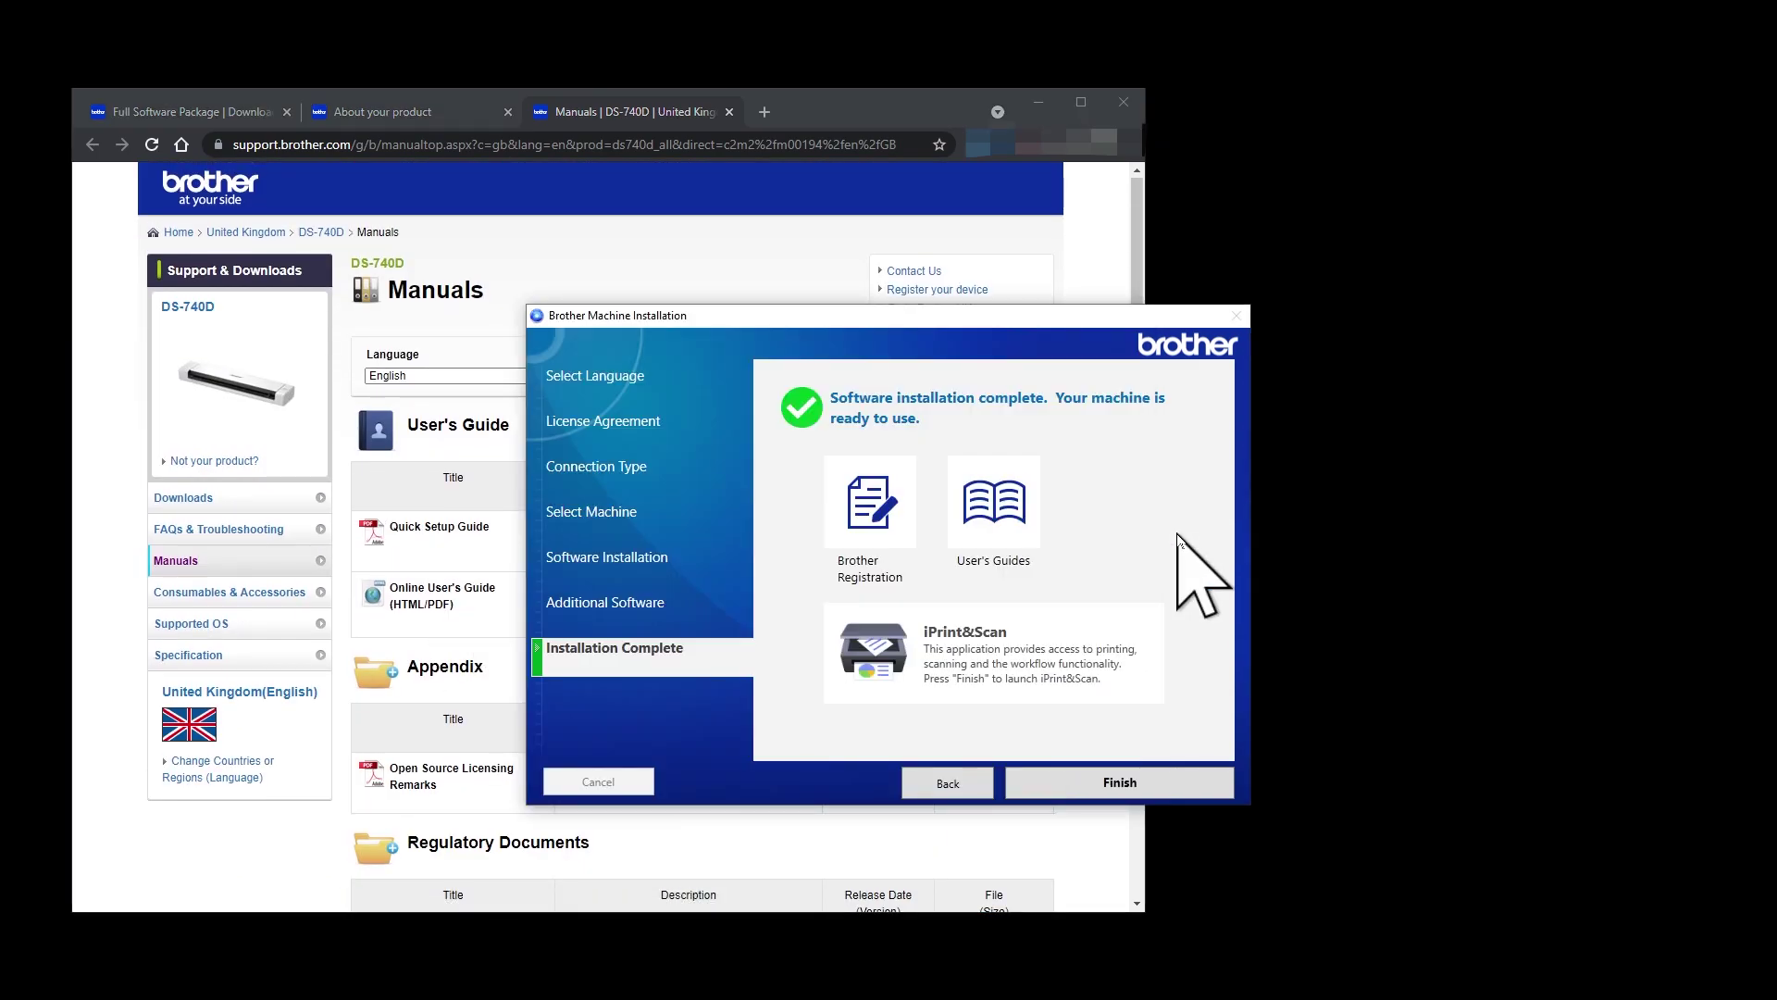
# Step: Launch iPrint&Scan and accept its licence agreement
pyautogui.click(963, 665)
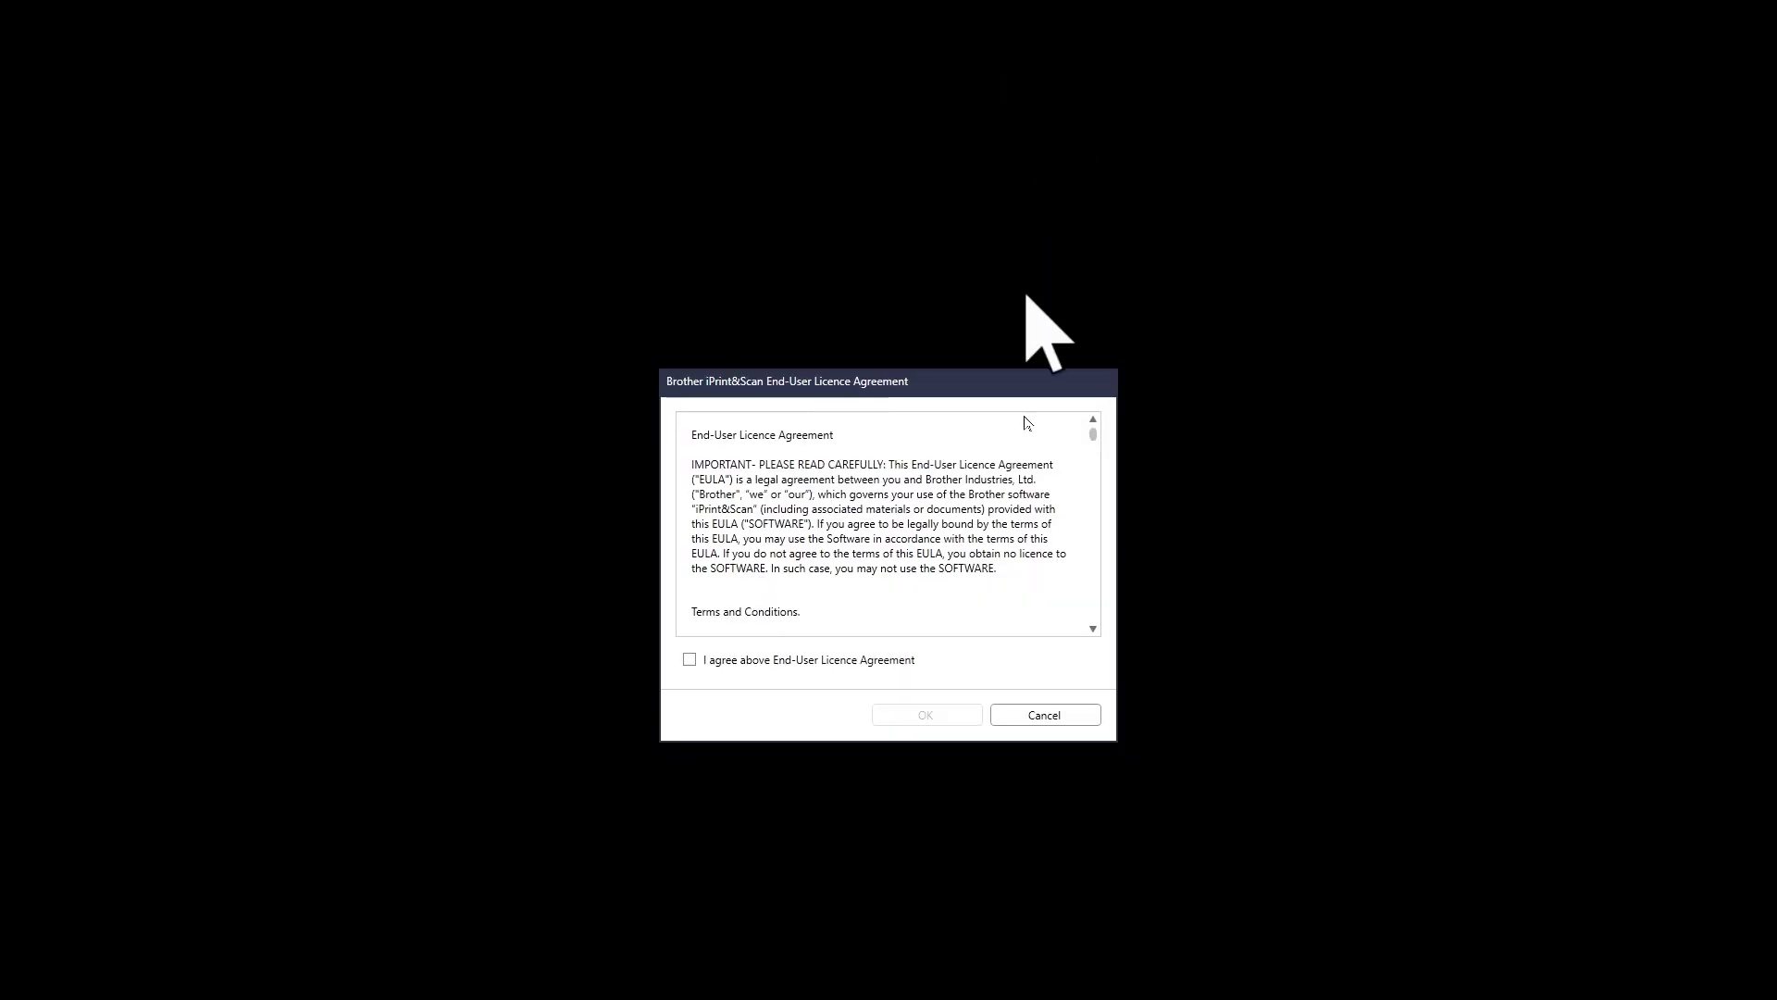
pyautogui.click(690, 659)
pyautogui.click(896, 714)
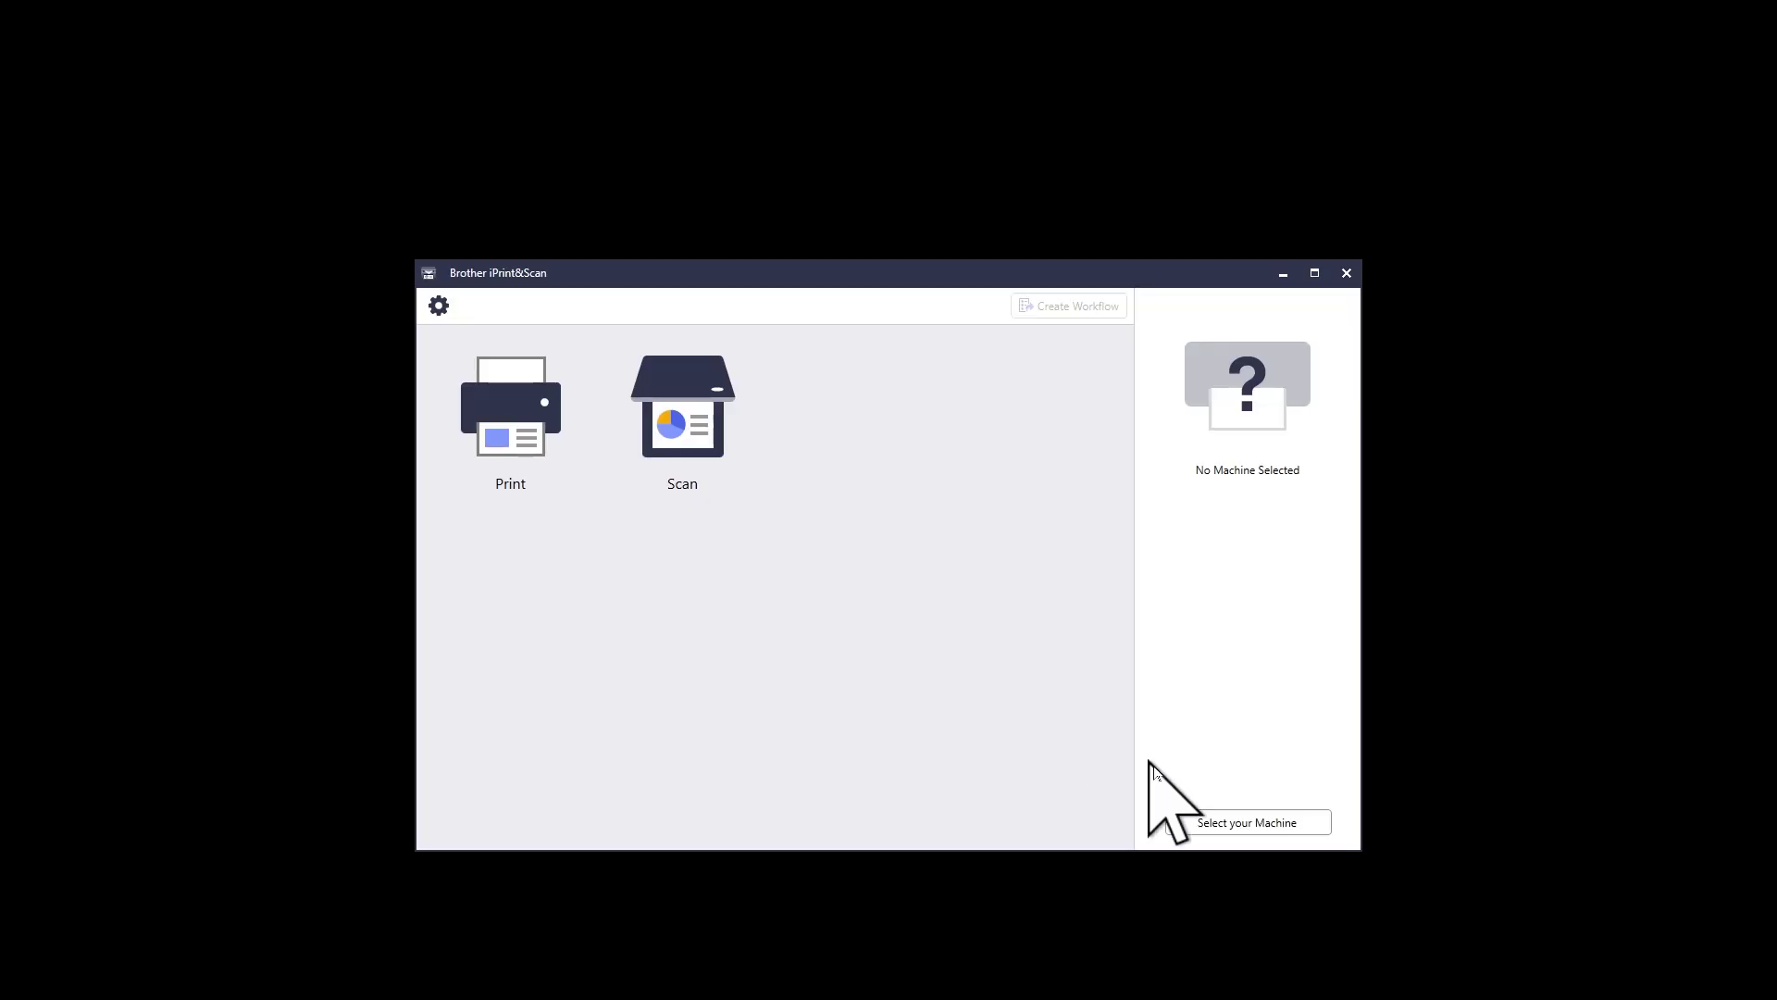
# Step: Select the USB-connected DS-740D as the machine and acknowledge the selected-machine summary
pyautogui.click(1224, 820)
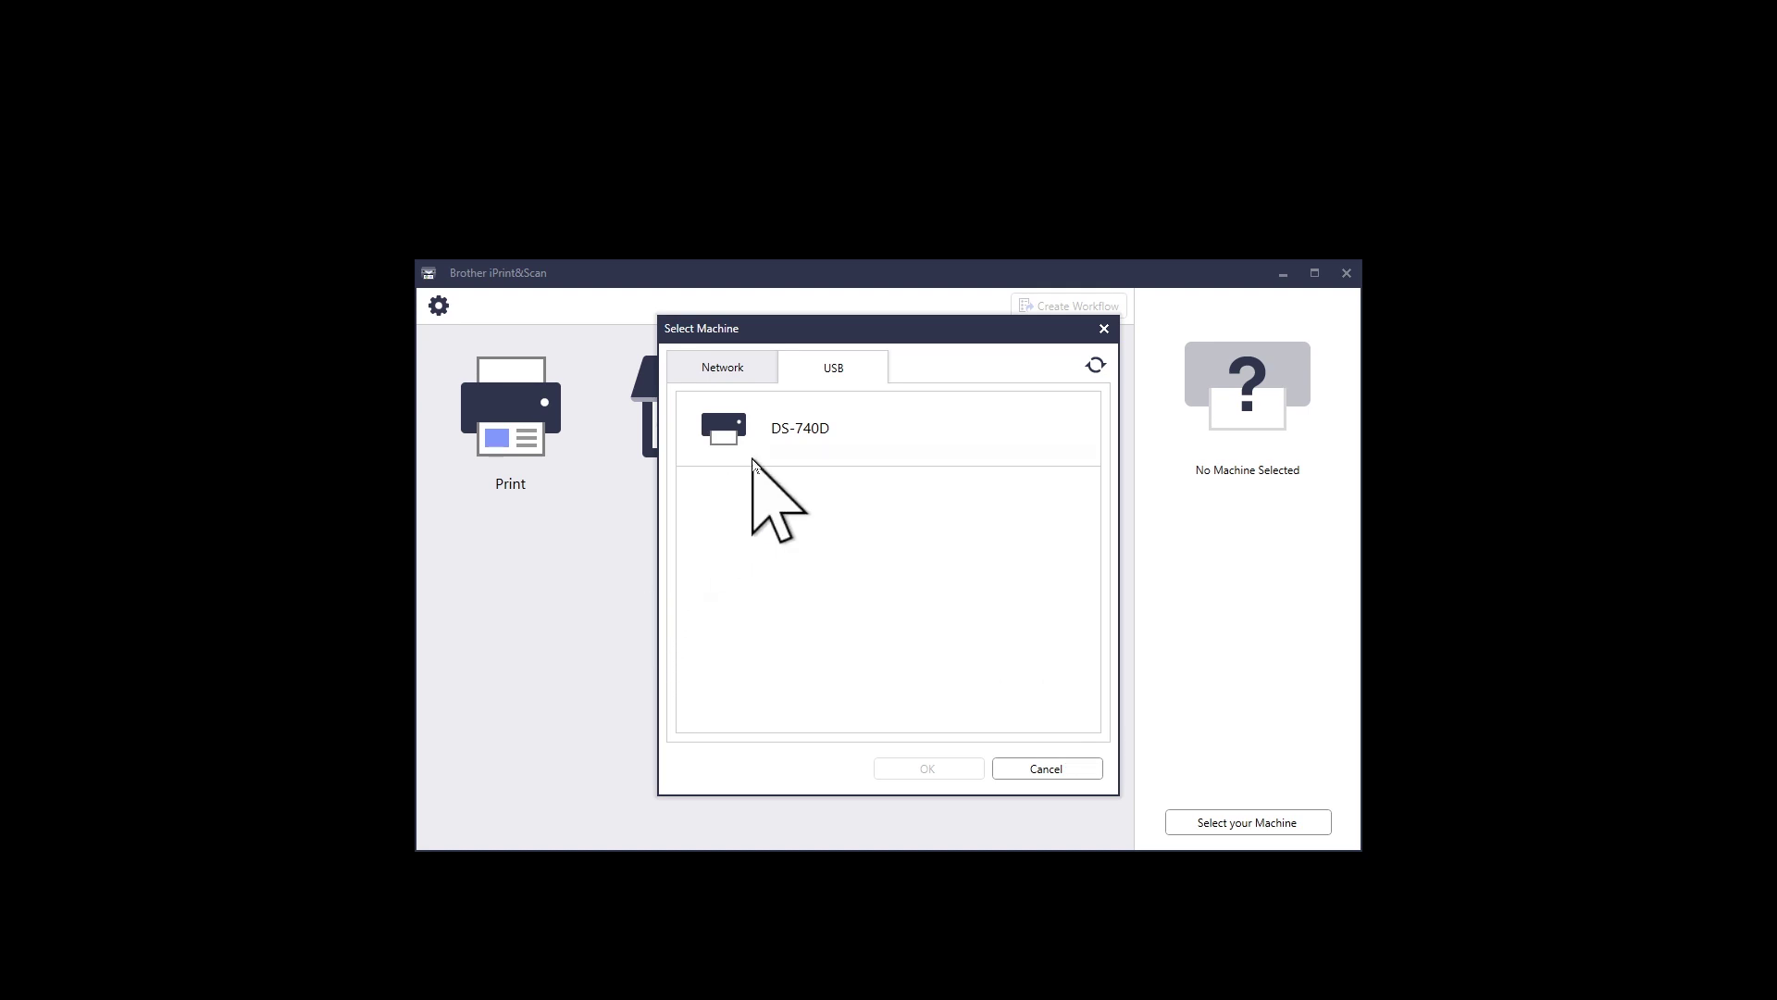
pyautogui.click(786, 428)
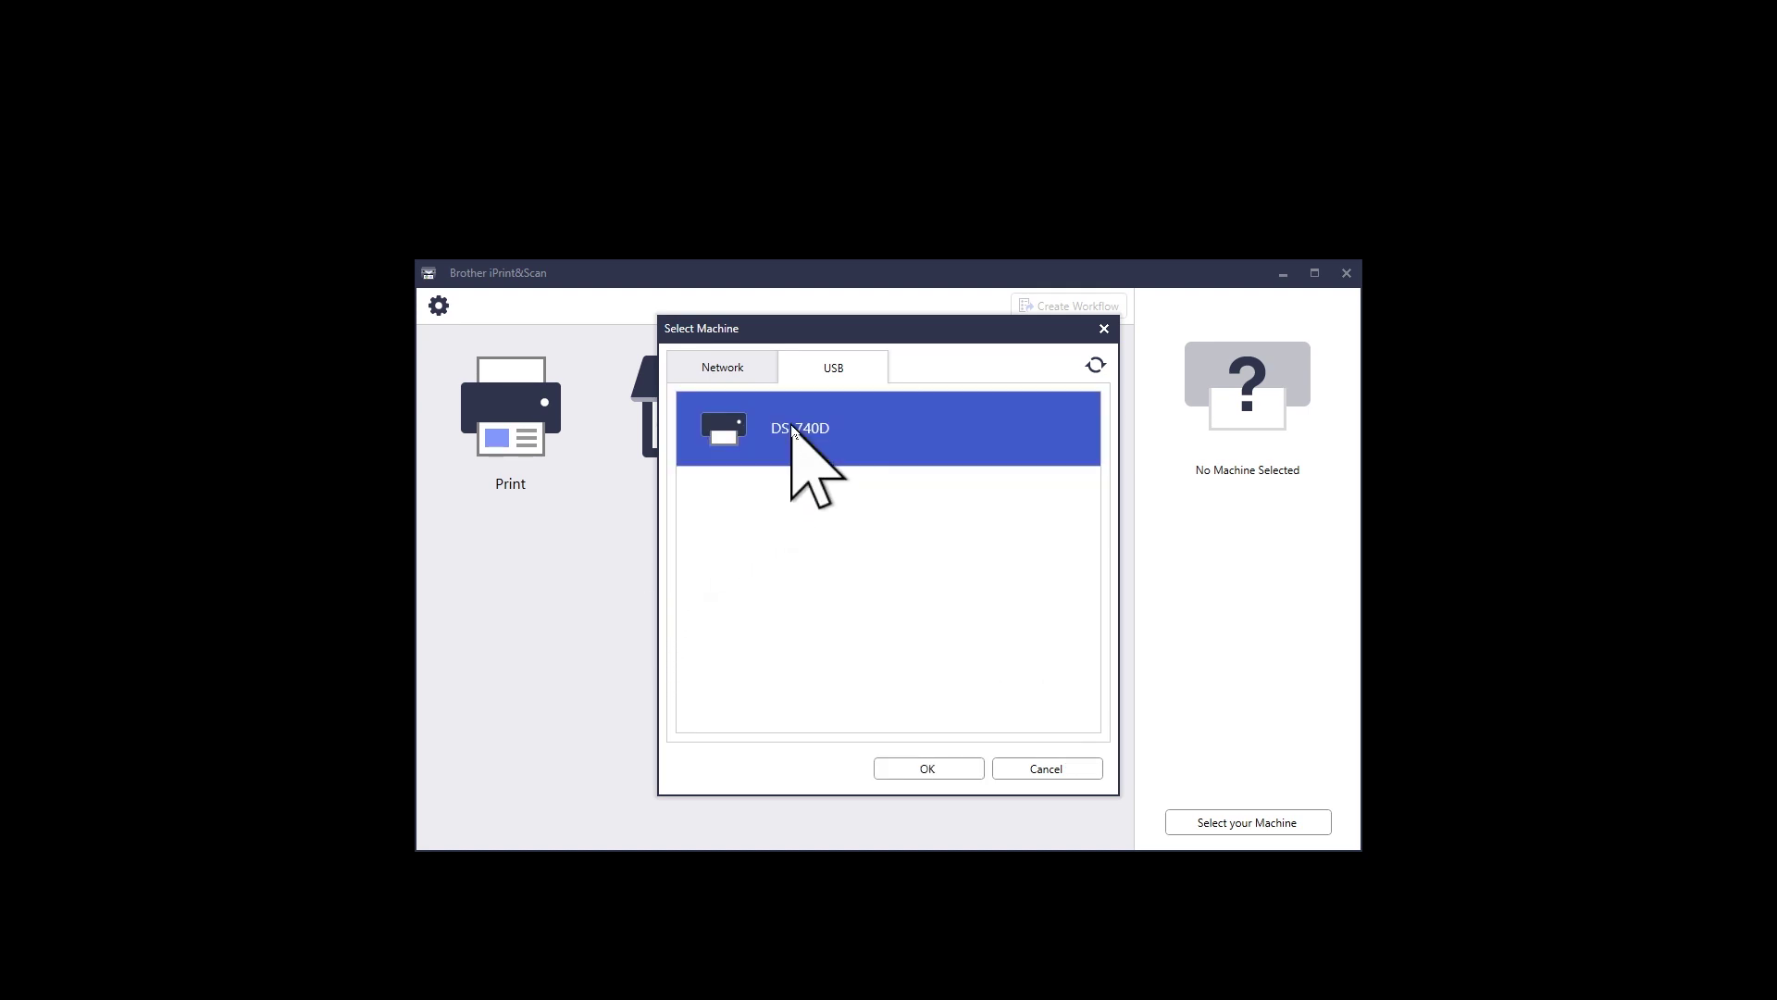
pyautogui.click(923, 769)
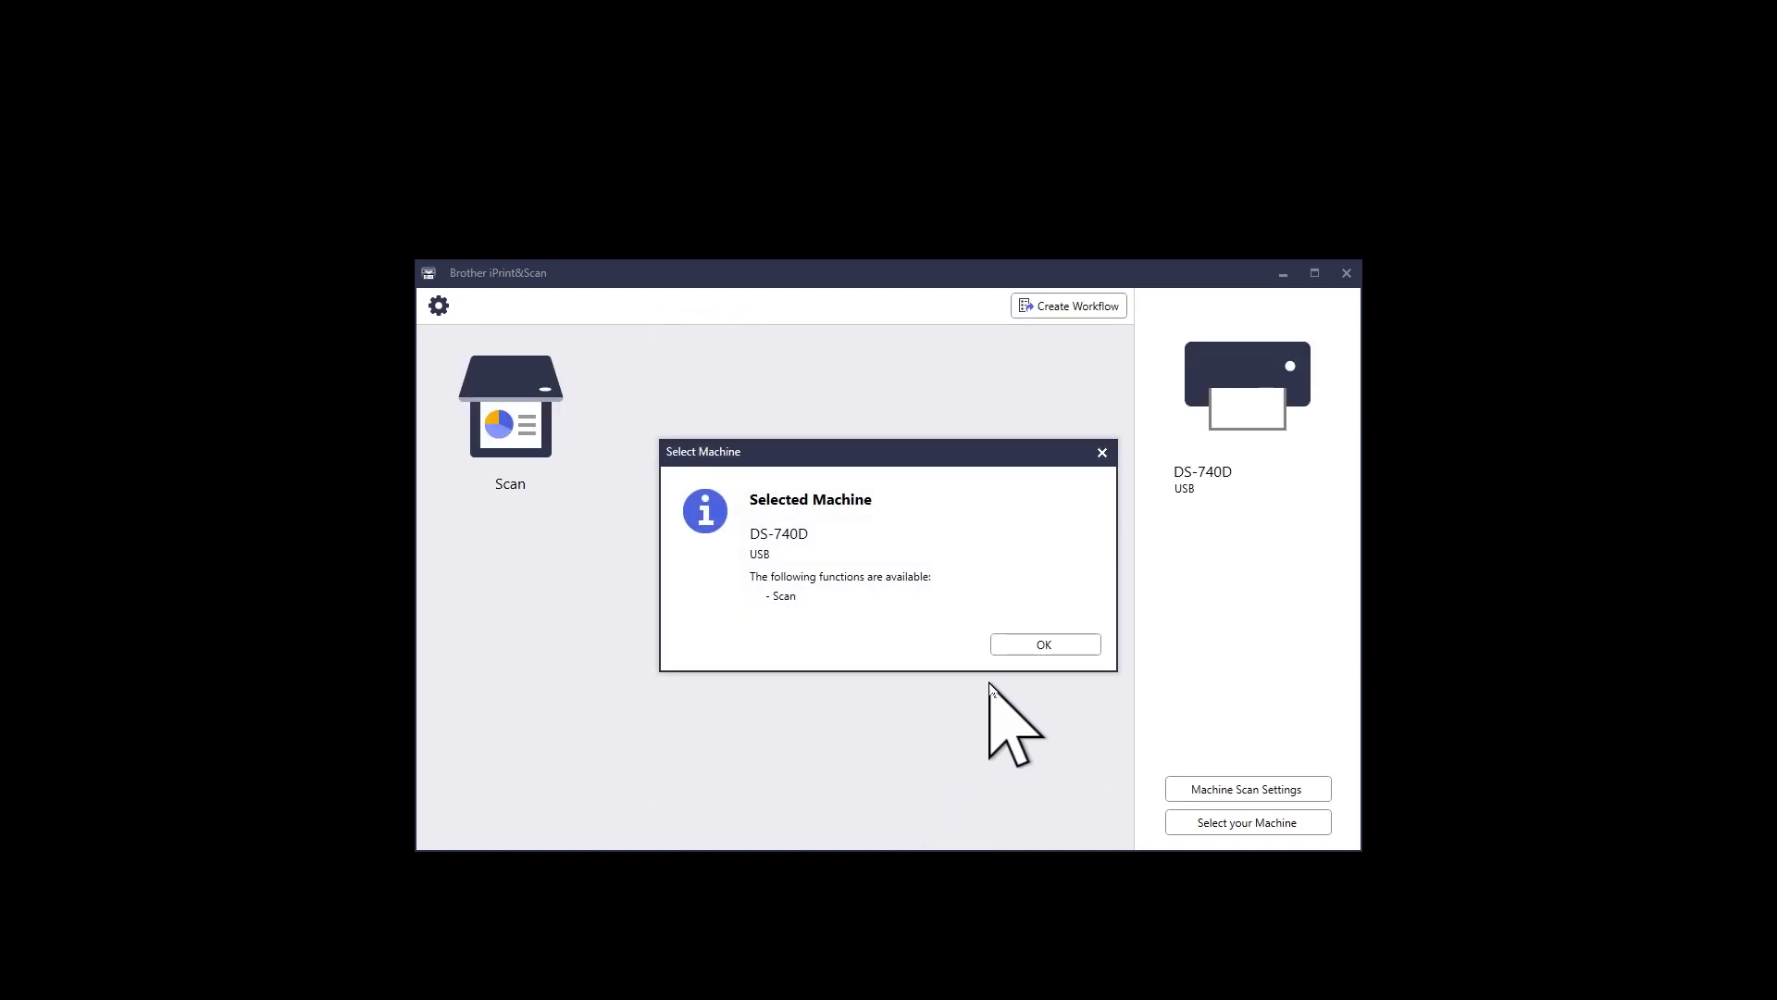
pyautogui.click(1044, 645)
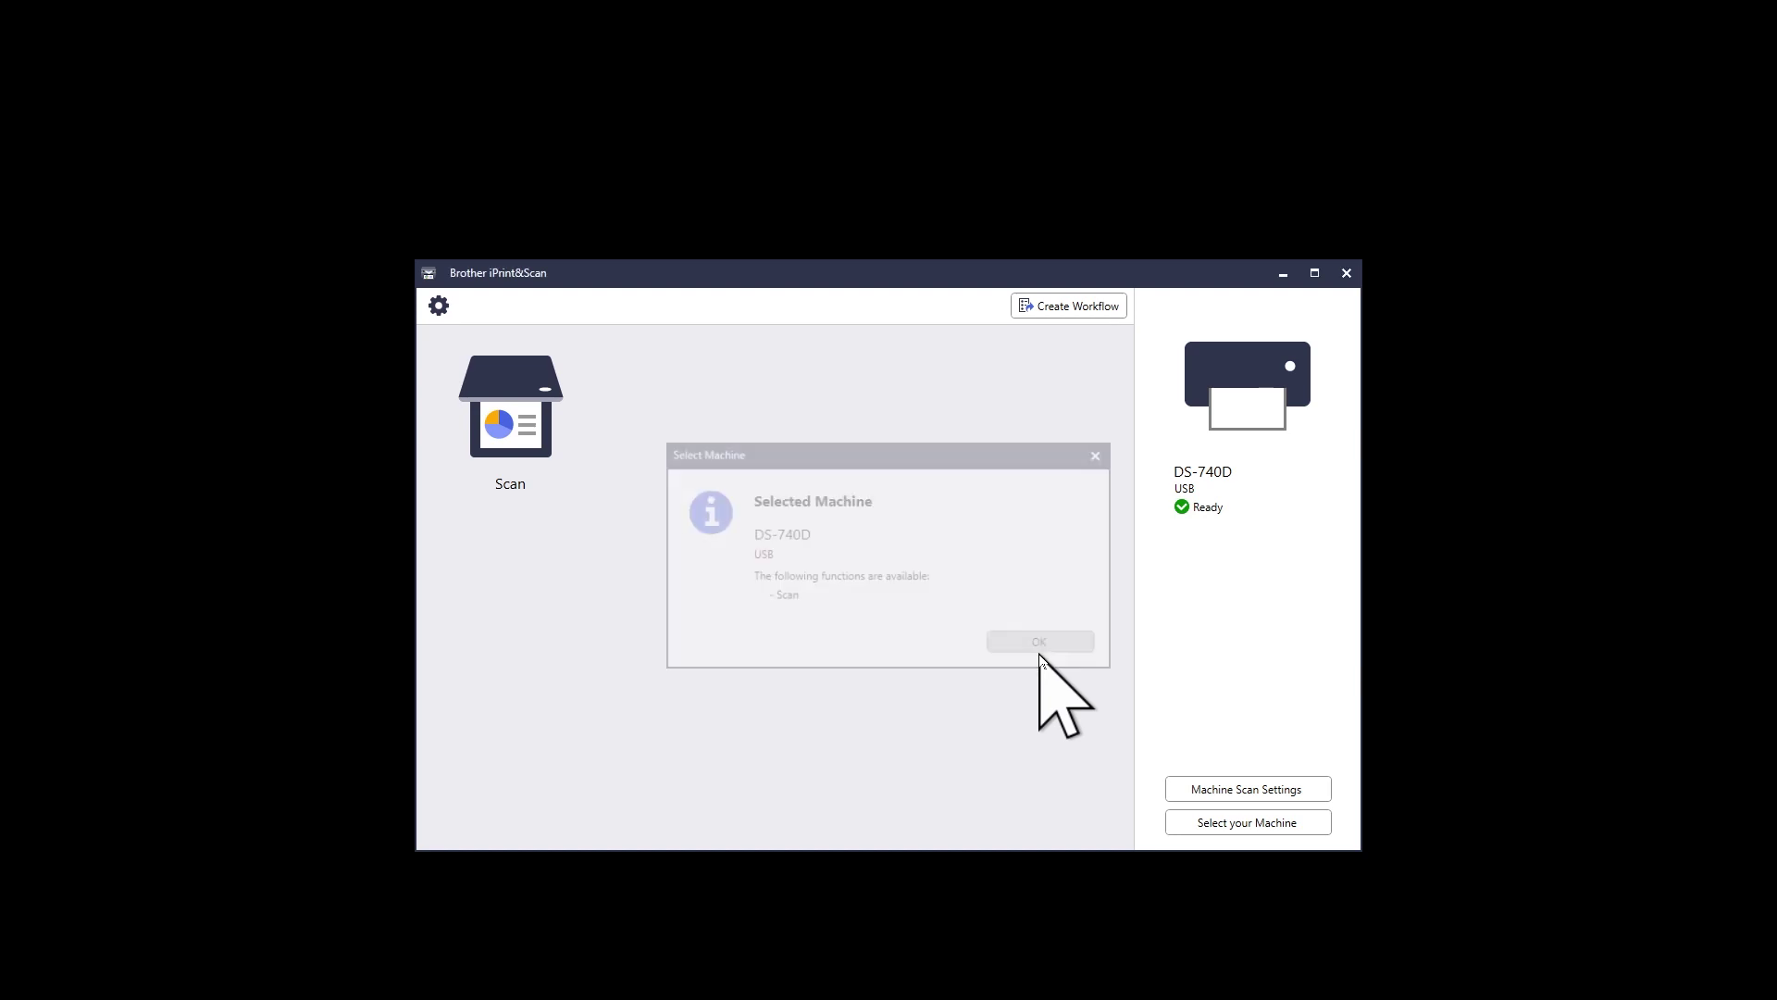
pyautogui.click(512, 435)
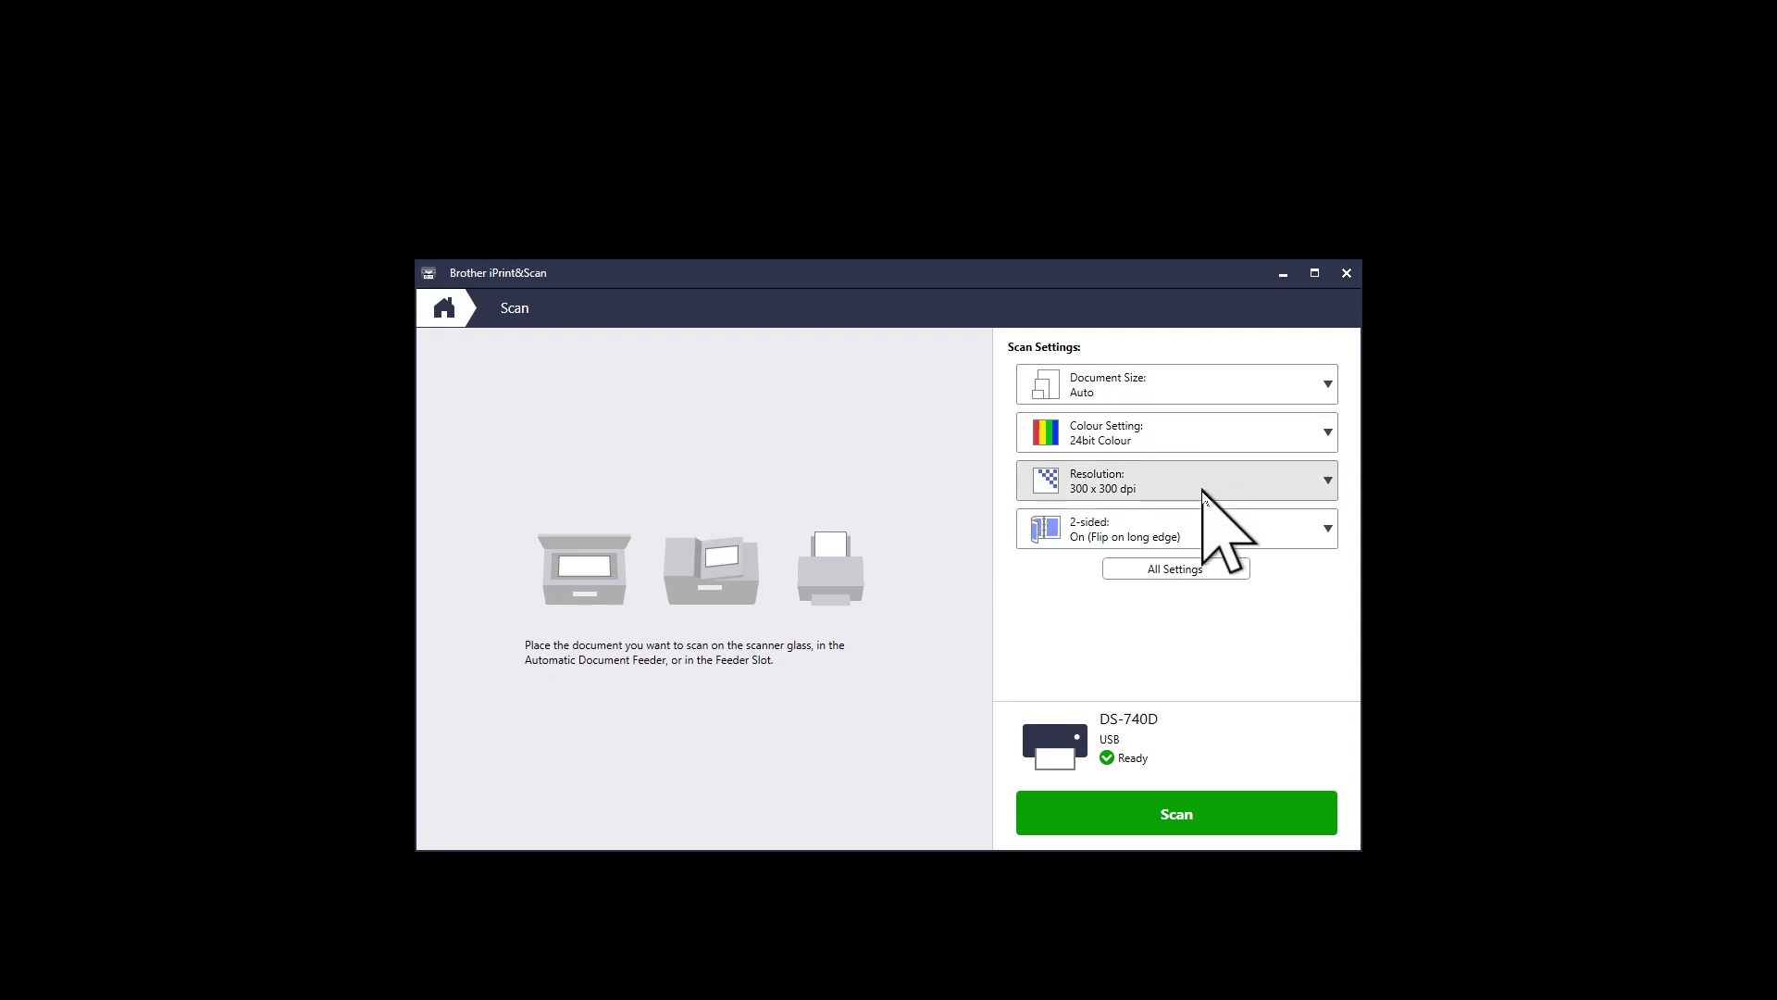
pyautogui.click(1327, 482)
pyautogui.click(1348, 483)
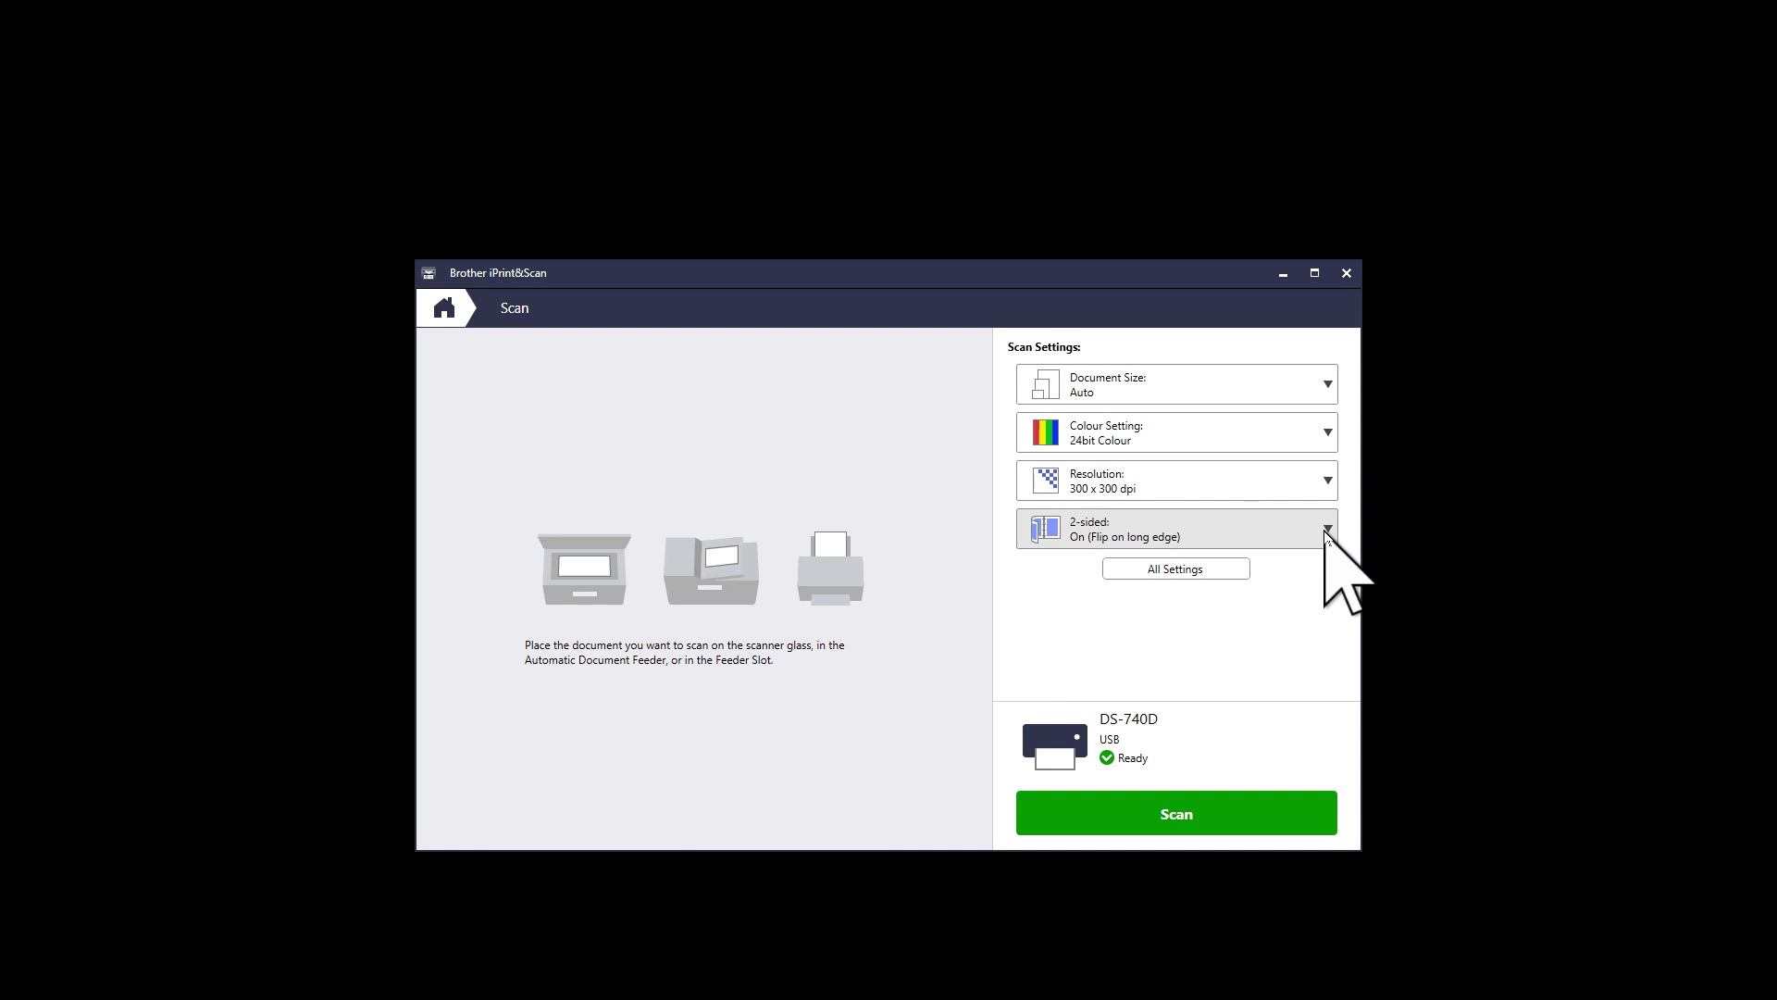
pyautogui.click(1178, 571)
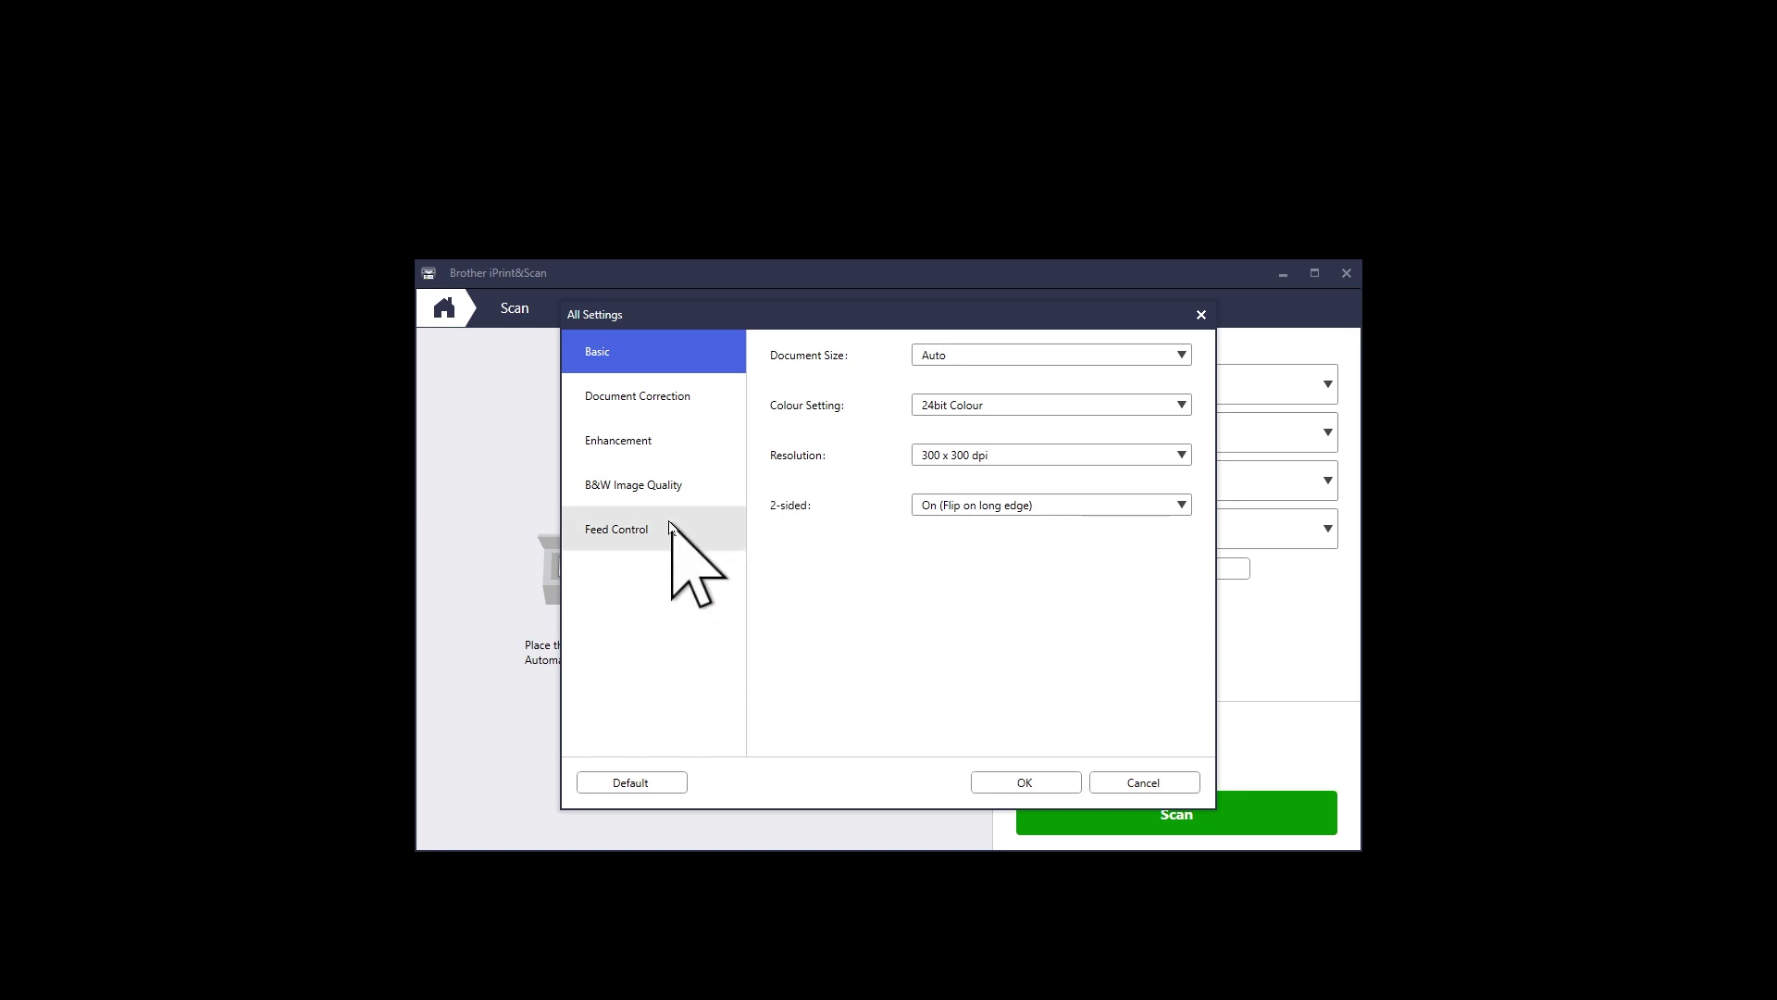
pyautogui.click(629, 404)
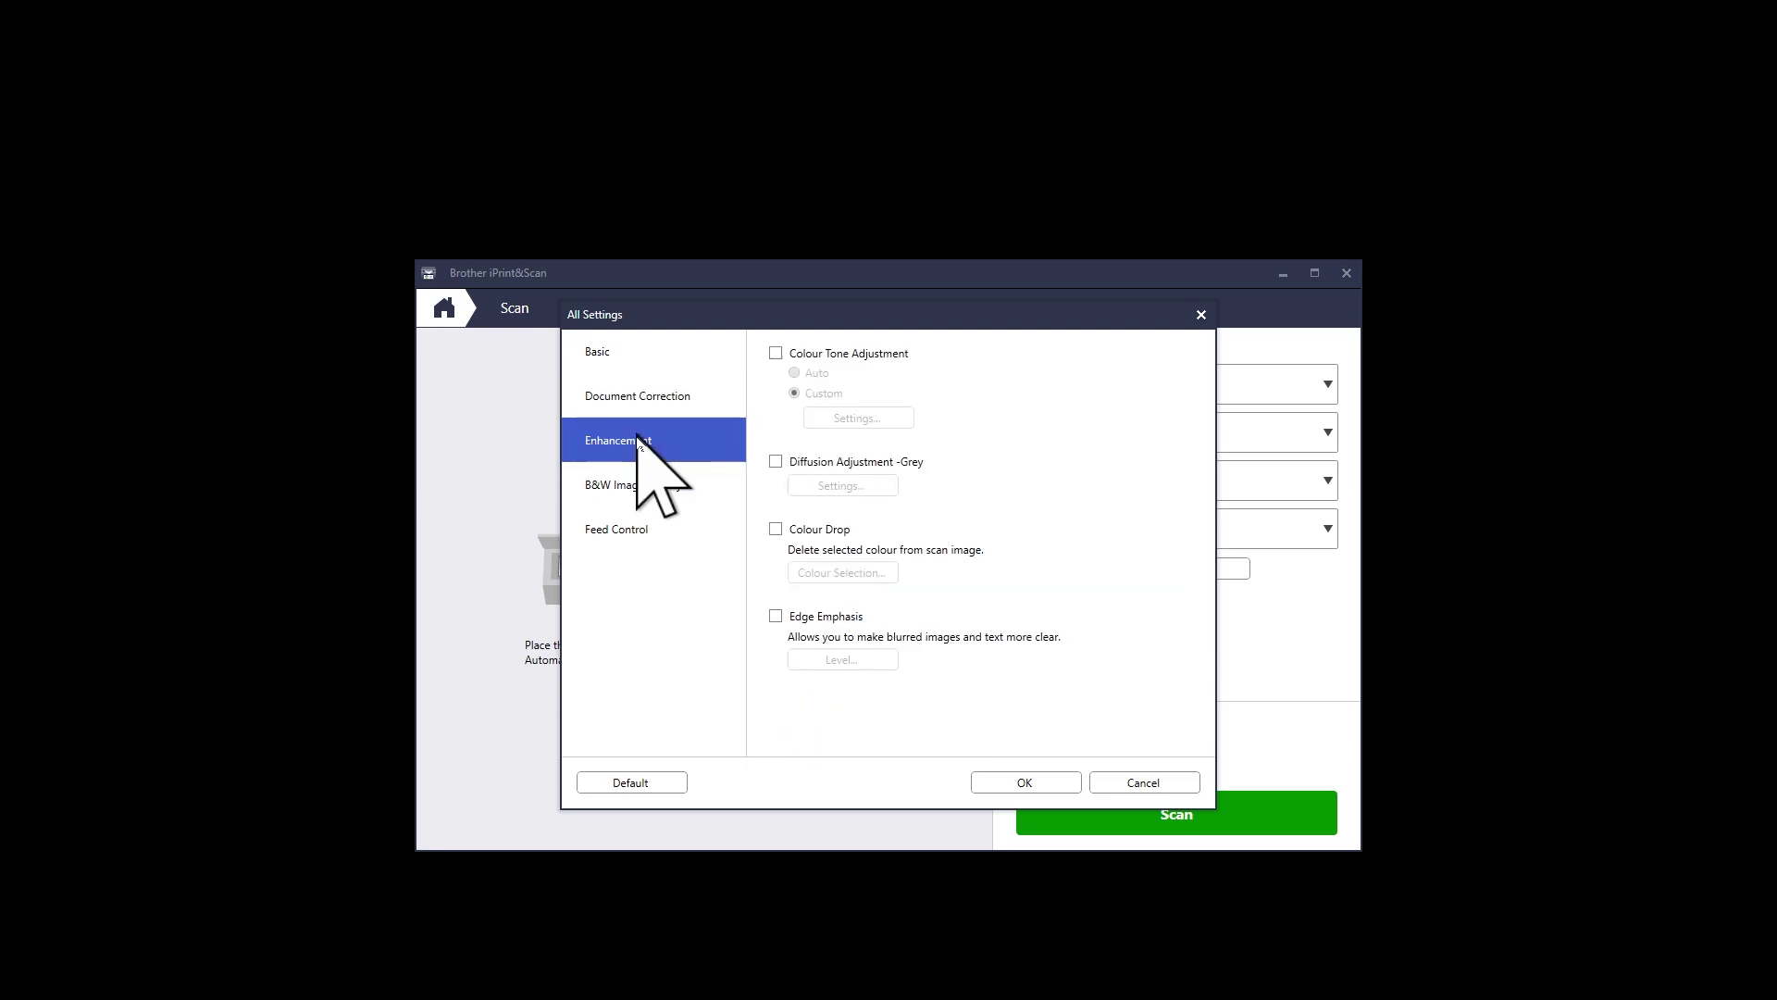
pyautogui.click(645, 485)
pyautogui.click(643, 533)
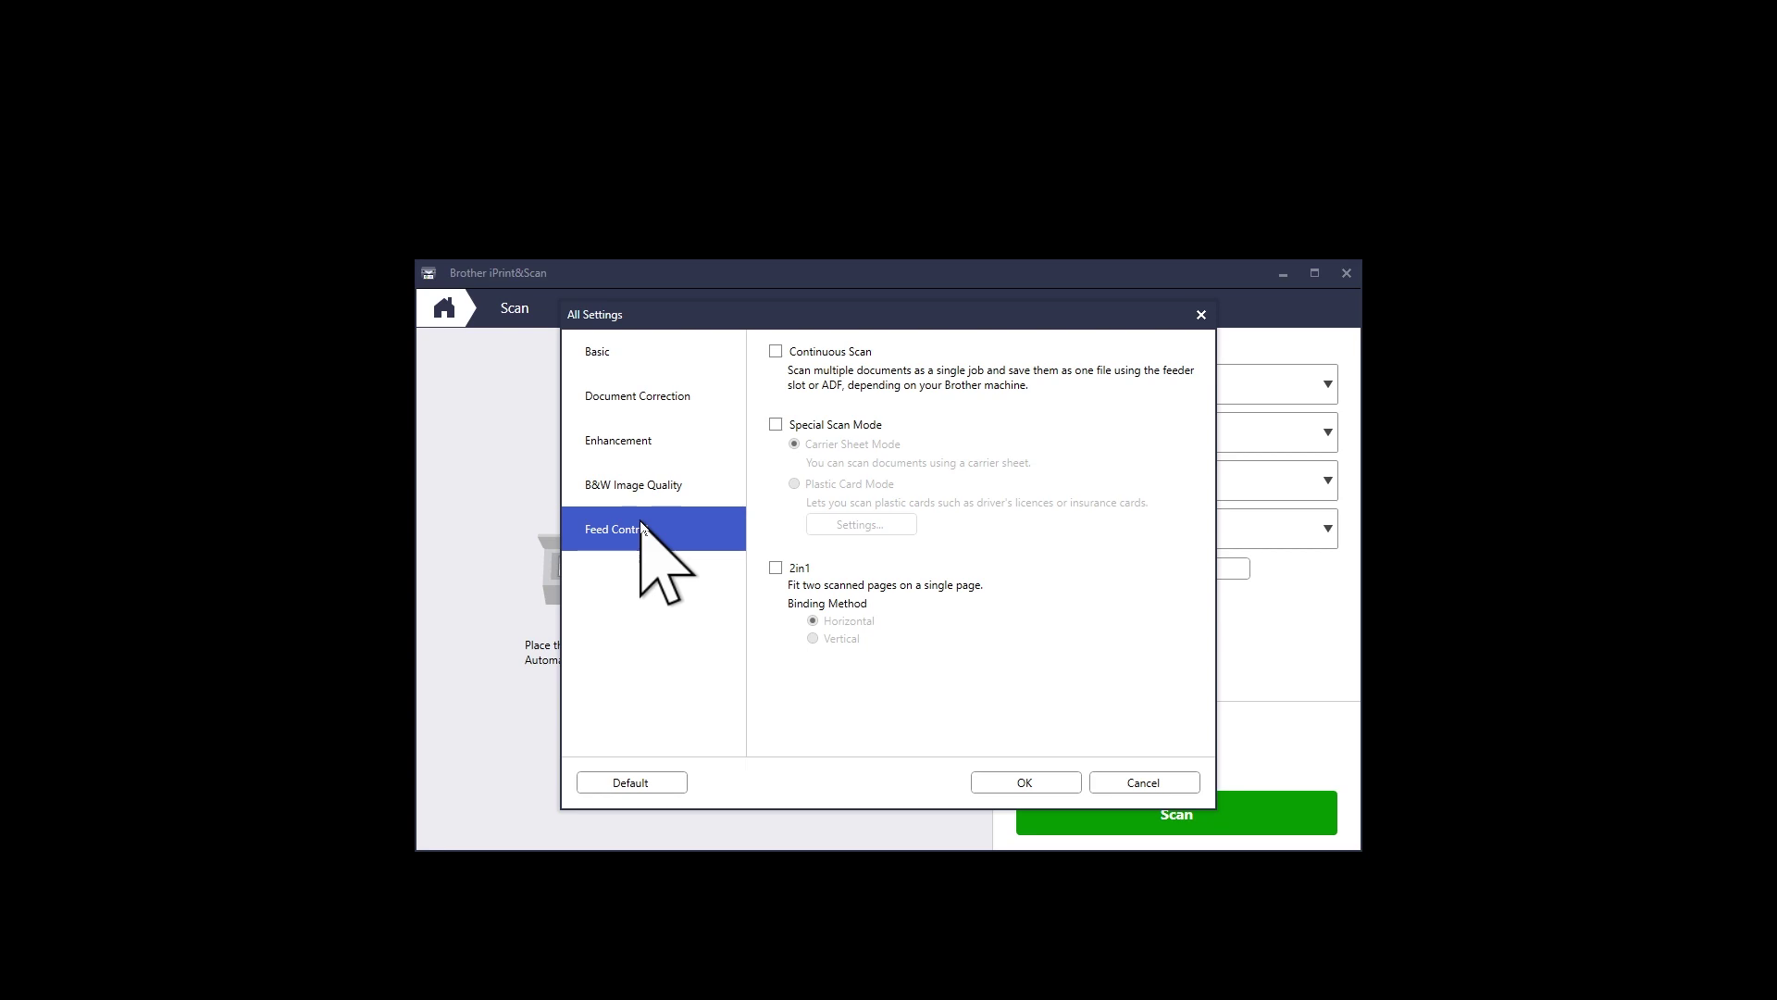
pyautogui.click(622, 352)
pyautogui.click(1122, 783)
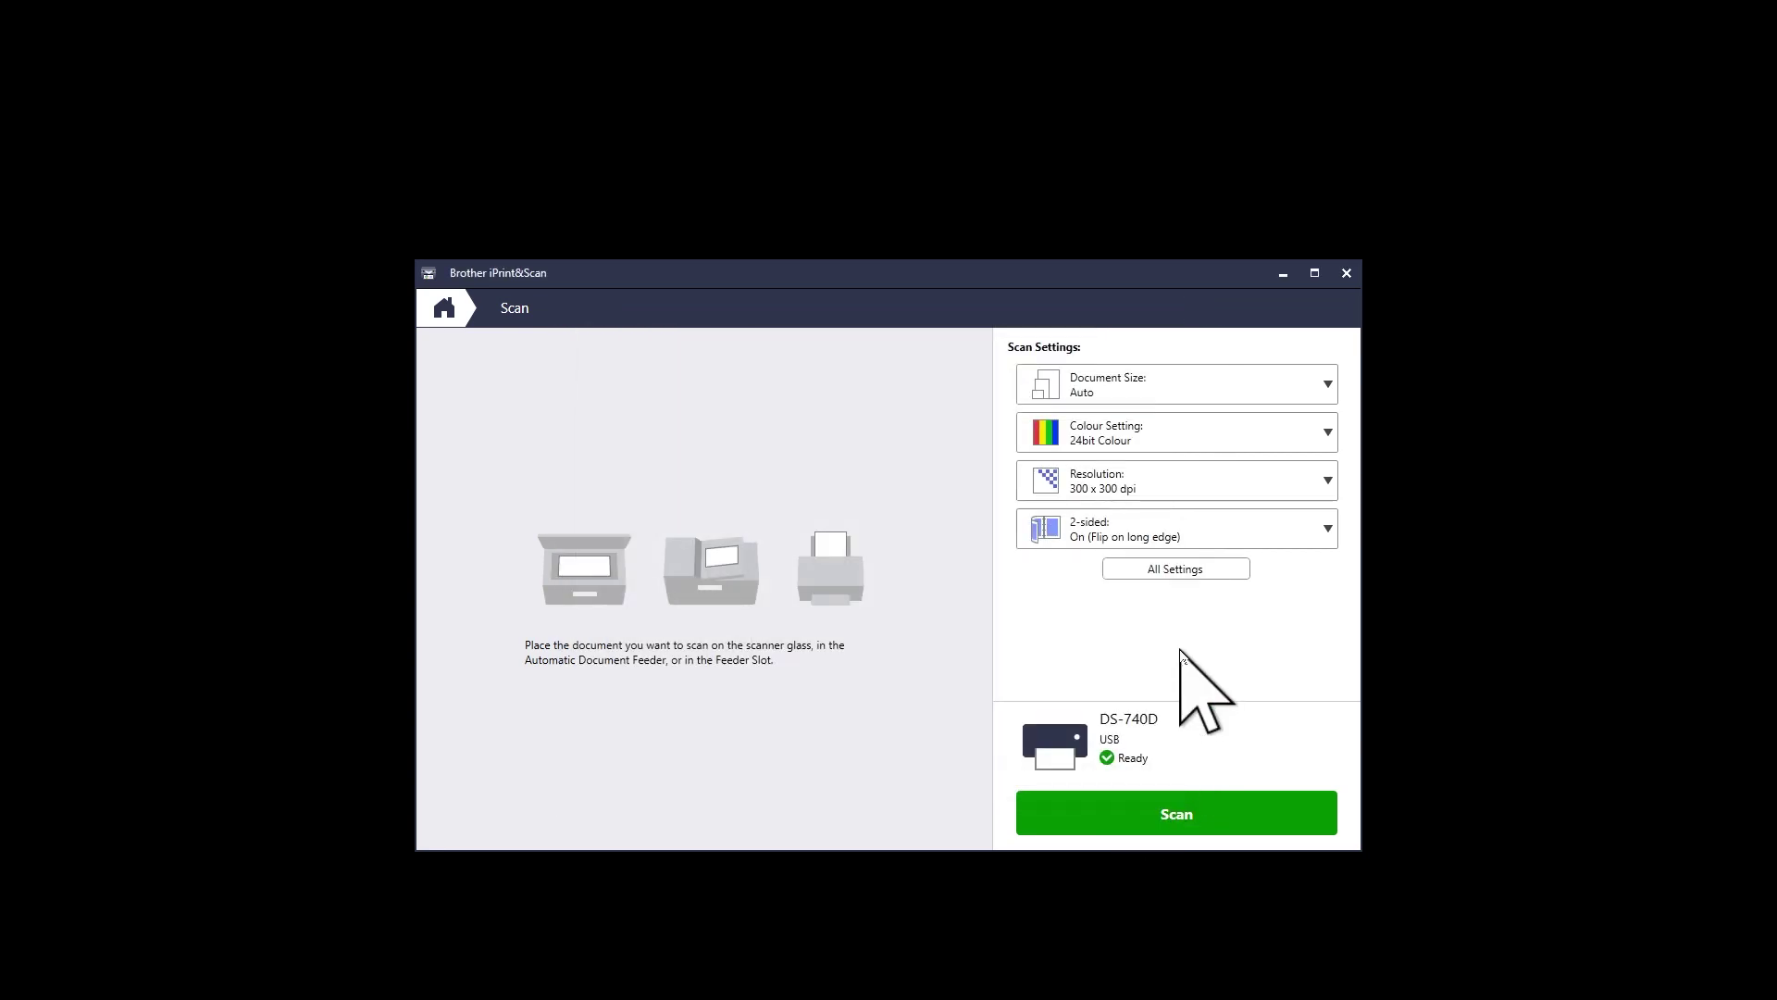
pyautogui.hotkey('alt', 'Tab')
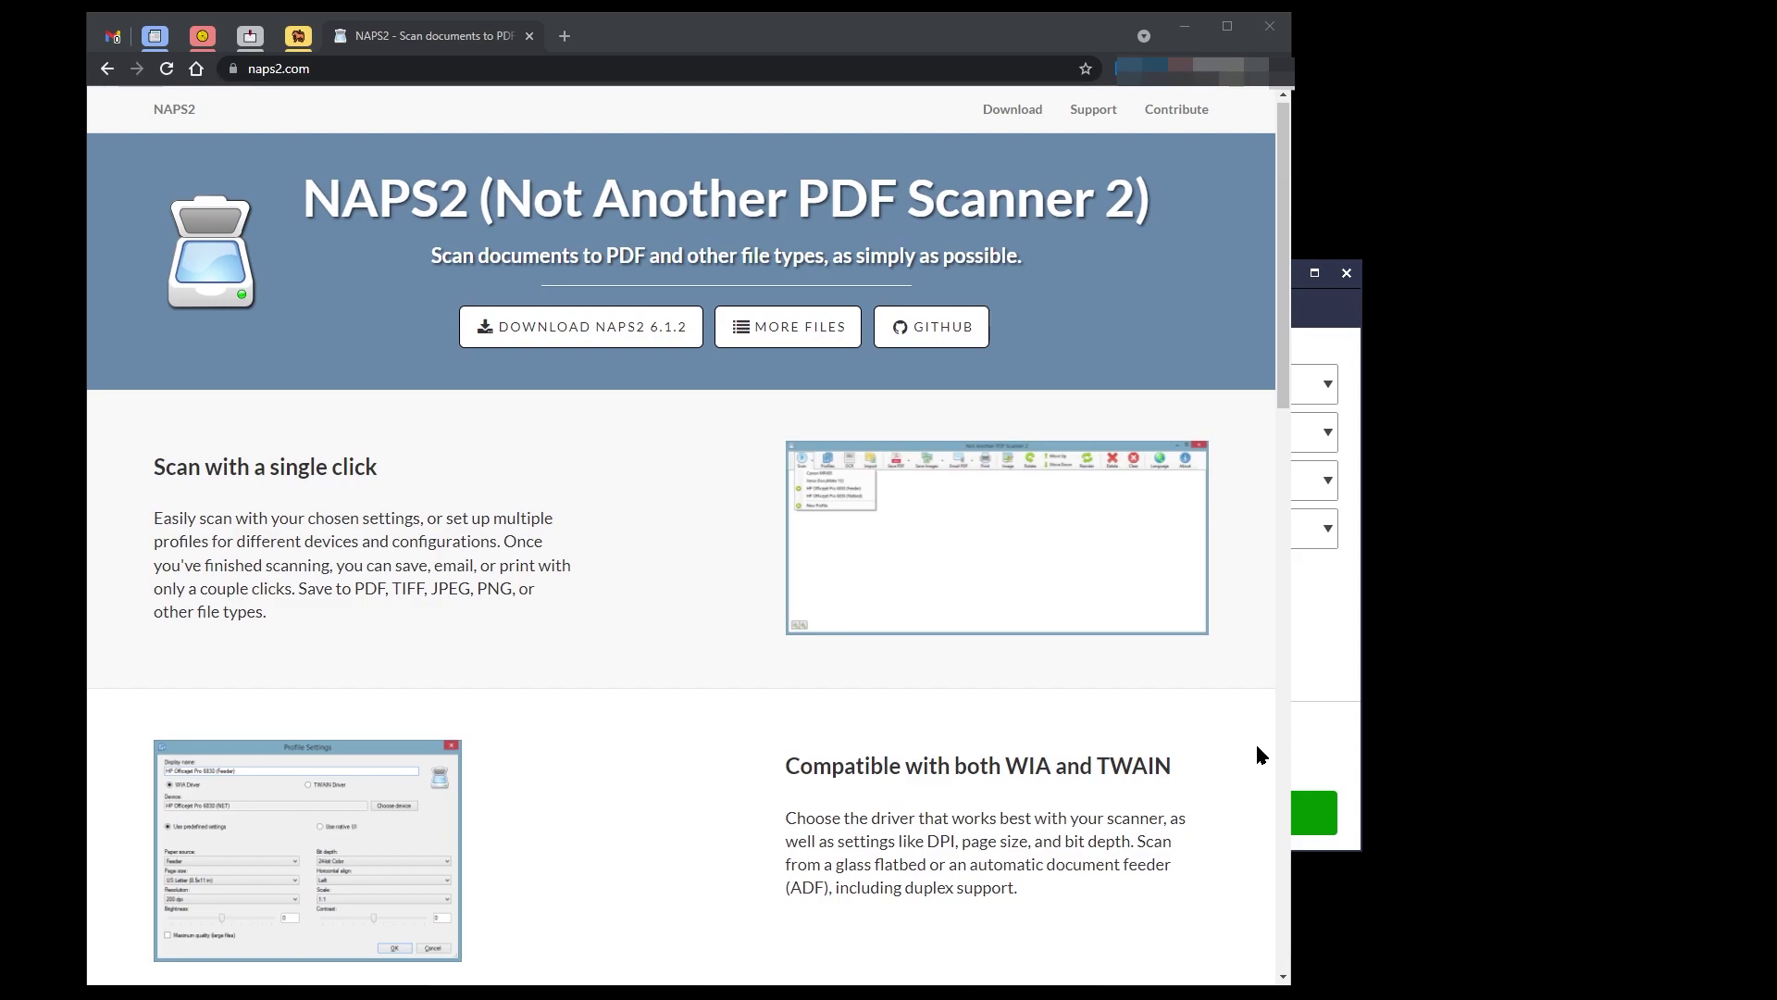
pyautogui.scroll(-6, 1255, 741)
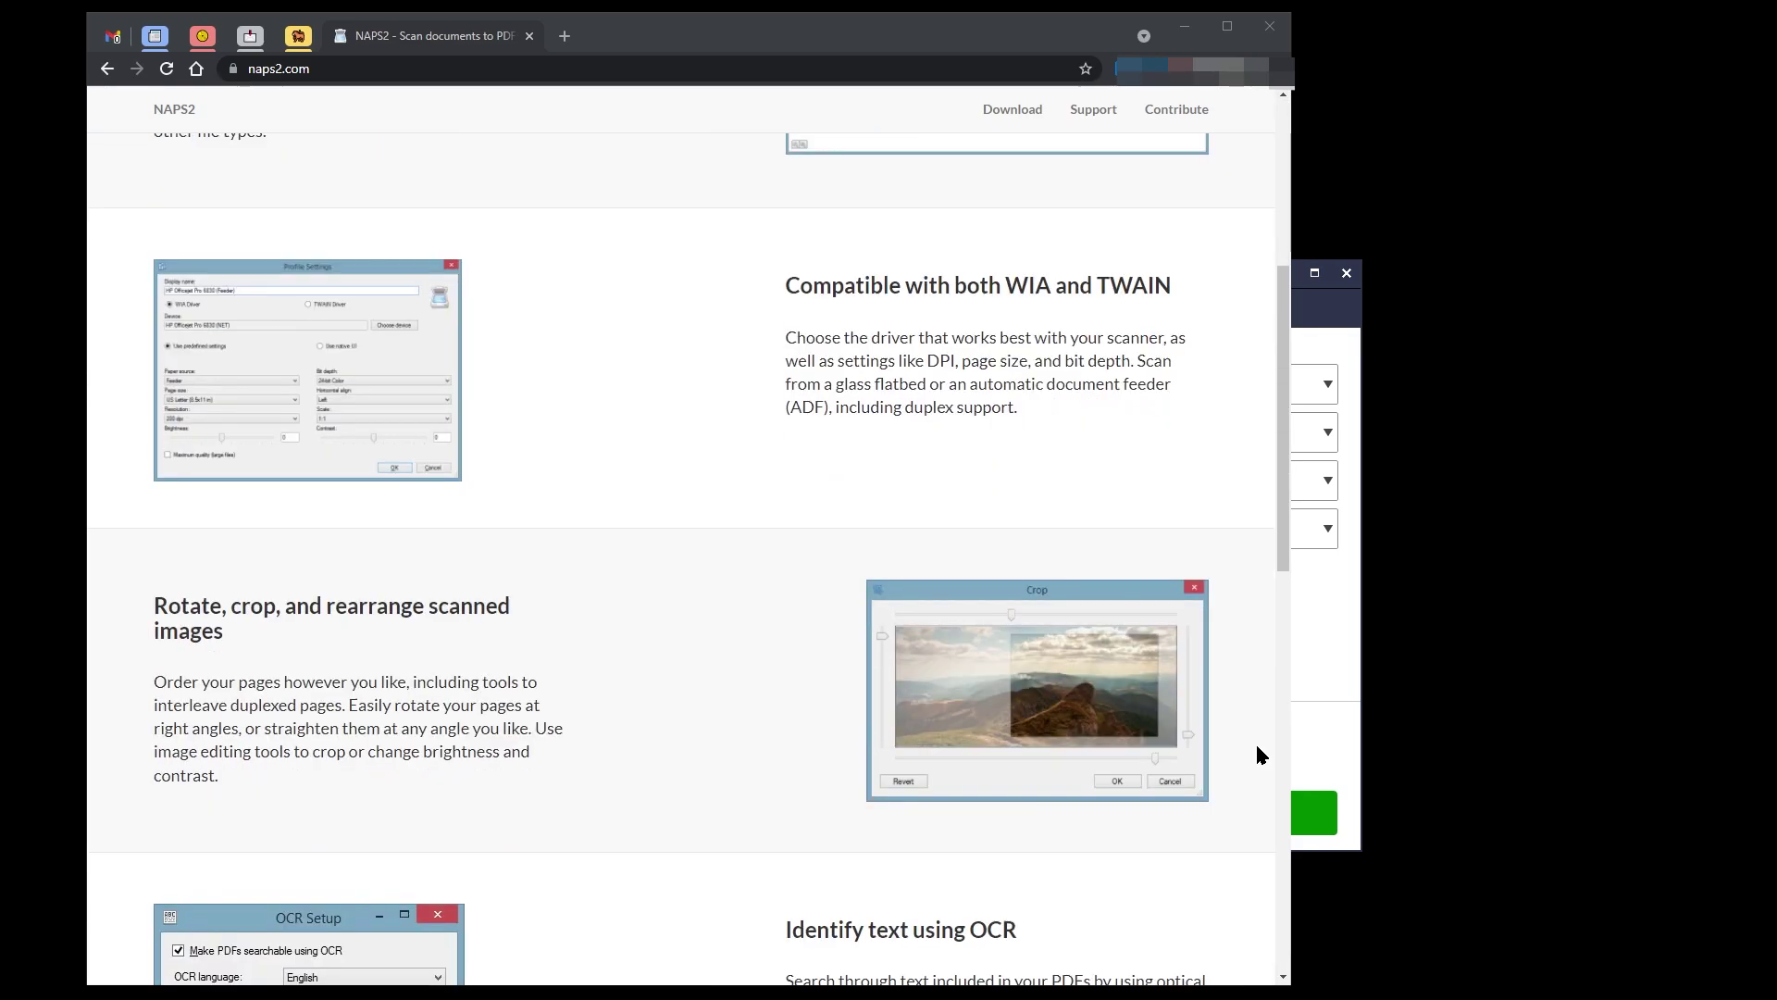
pyautogui.scroll(-6, 1257, 746)
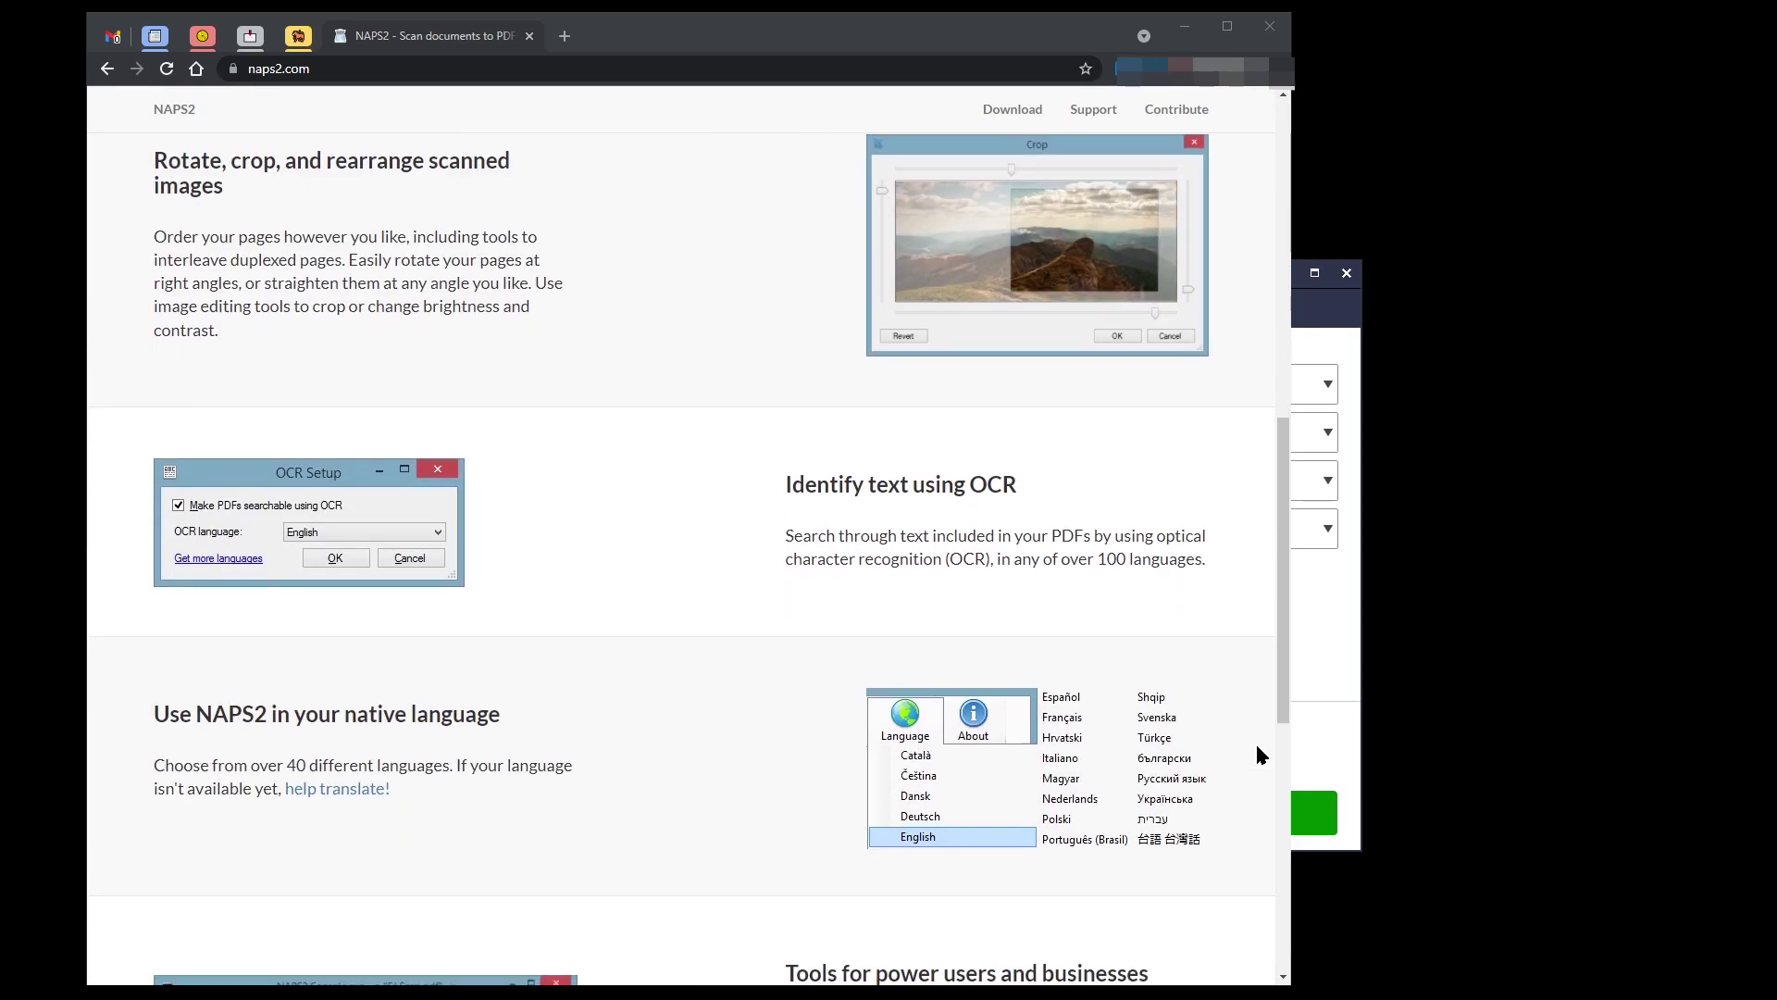
pyautogui.scroll(-6, 1257, 746)
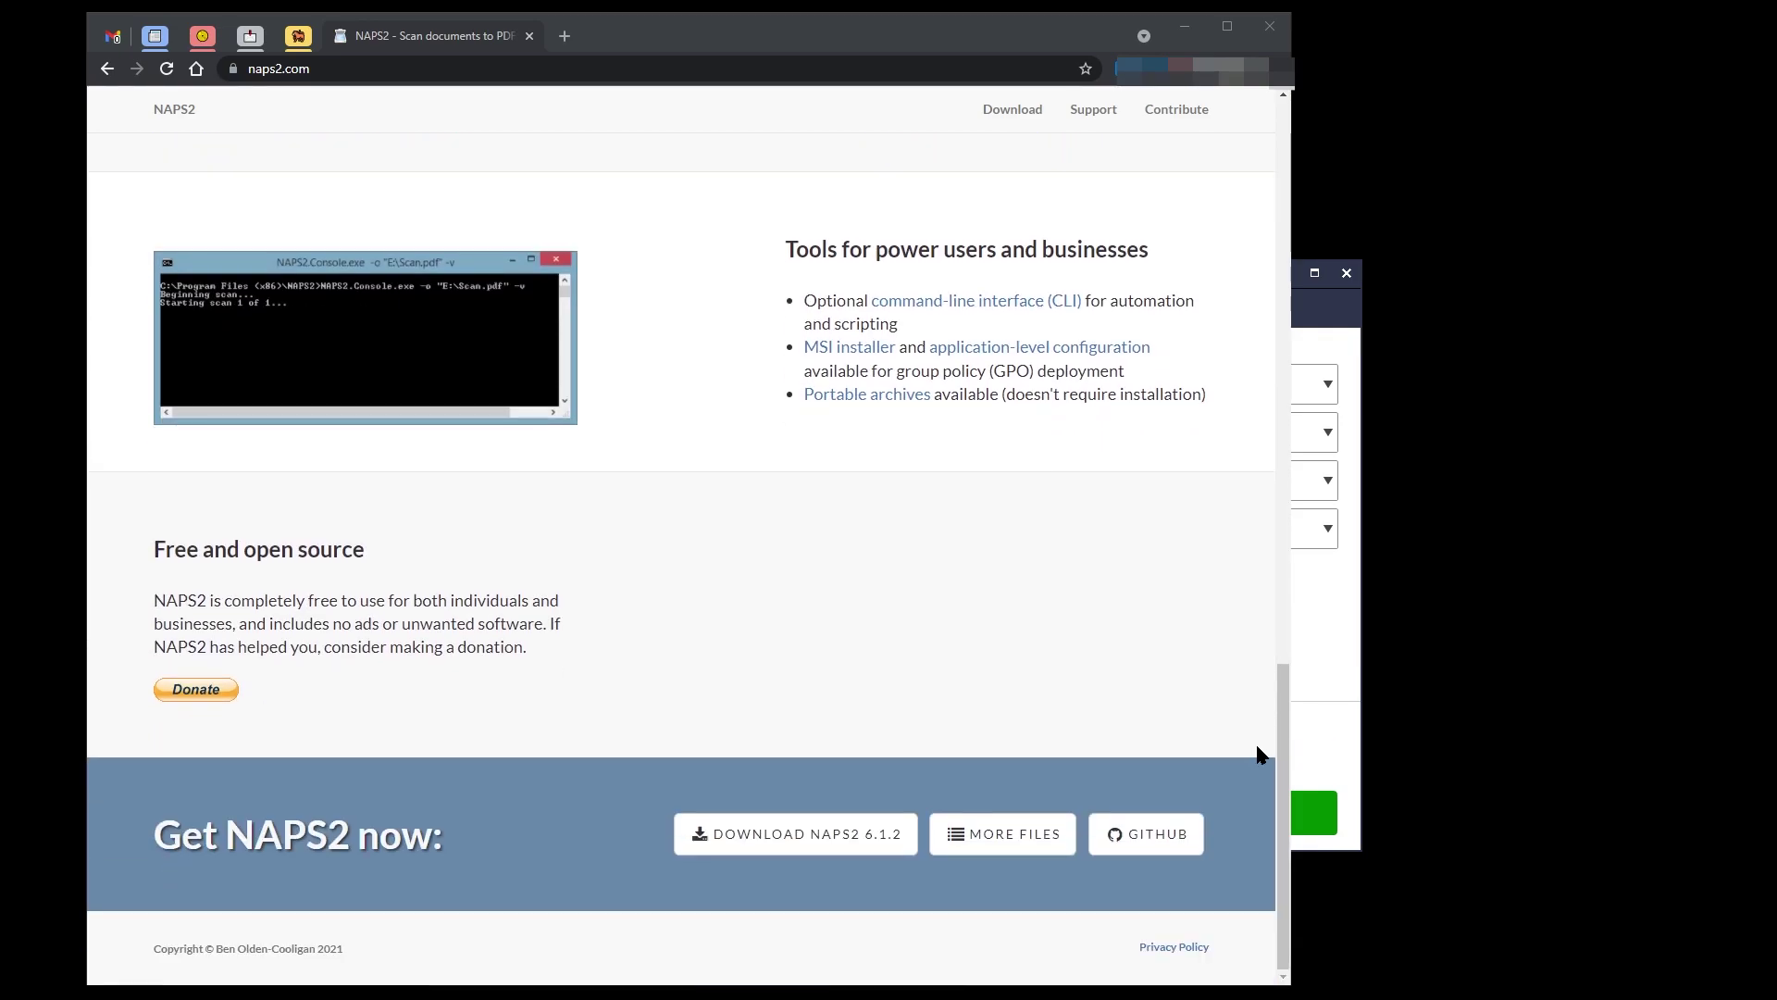
pyautogui.scroll(10, 1257, 747)
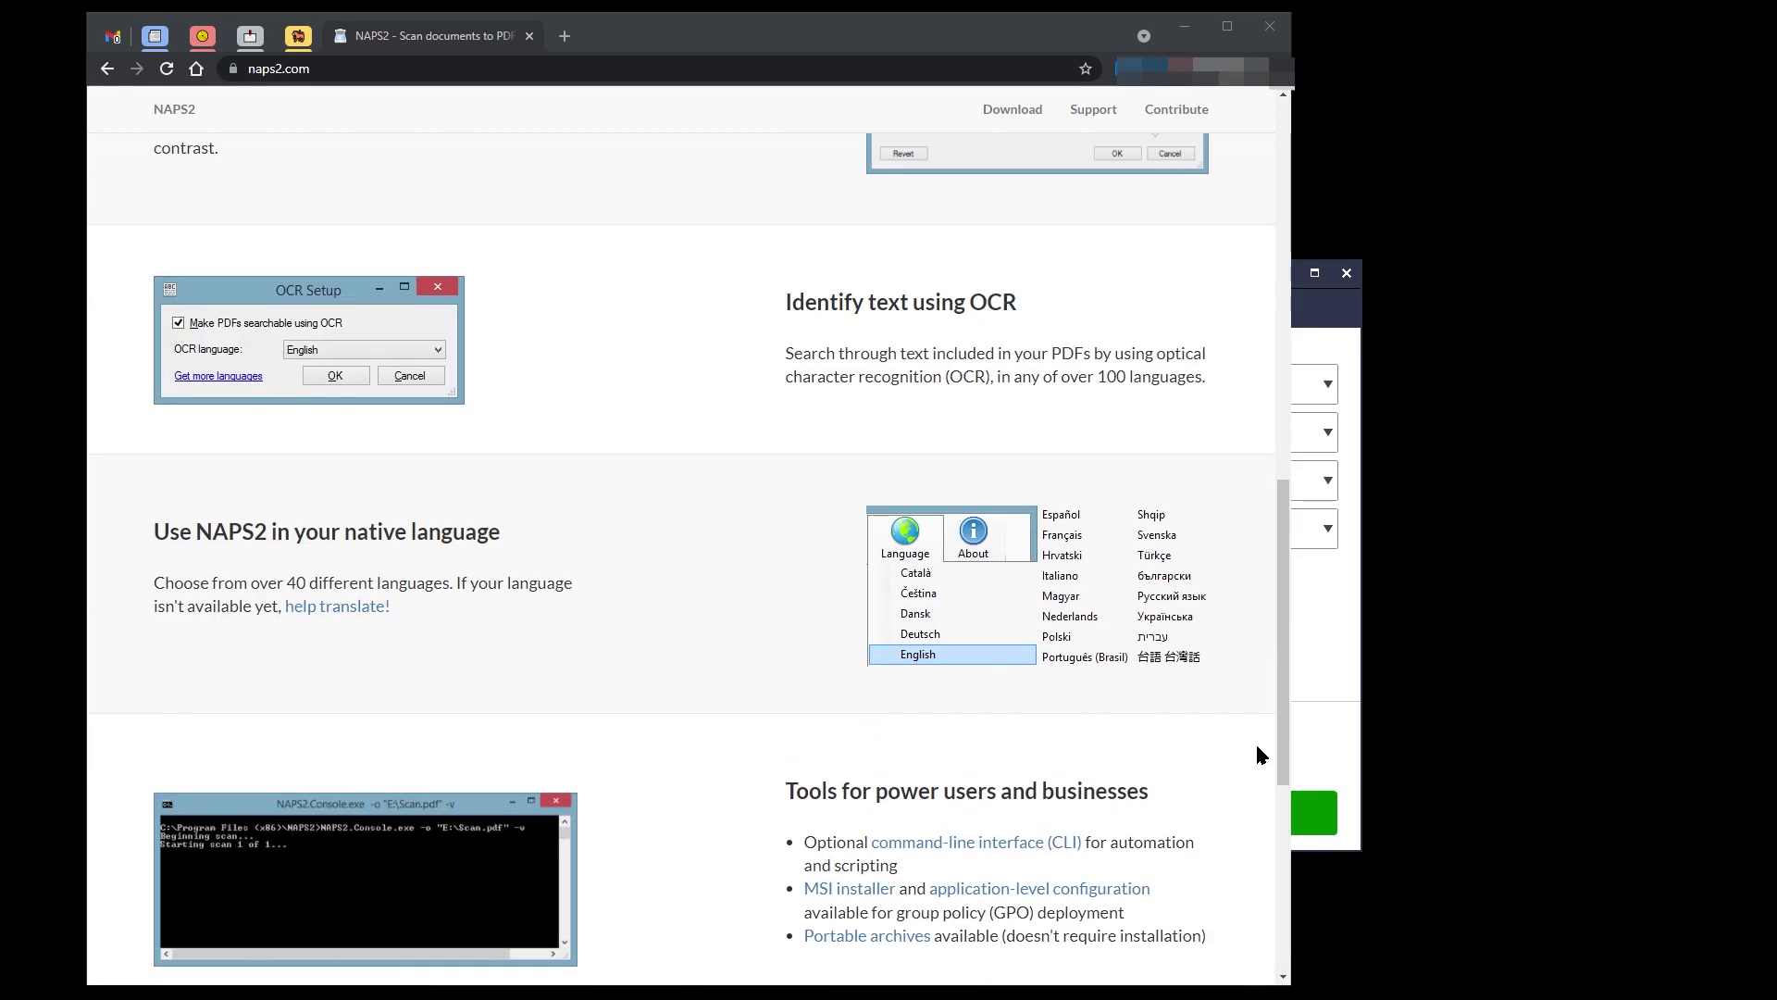
pyautogui.scroll(8, 1257, 747)
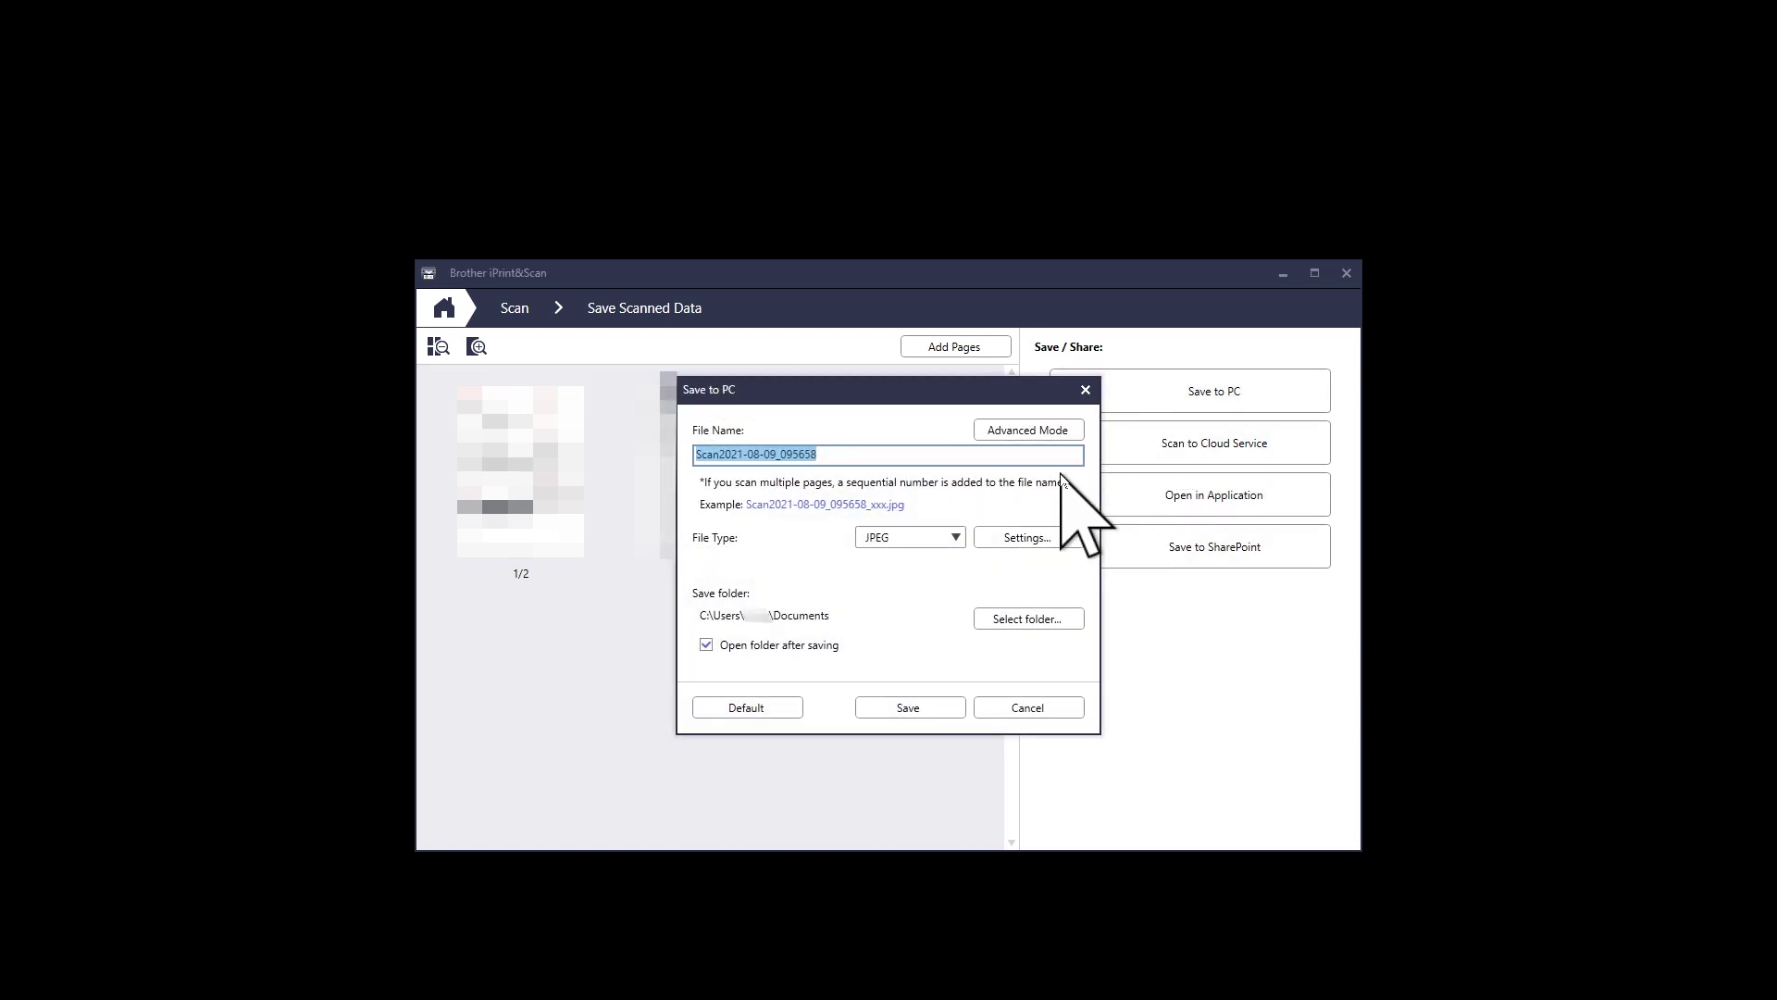
# Step: Set the output file type to PDF named 'Test one double sided page'
pyautogui.click(953, 537)
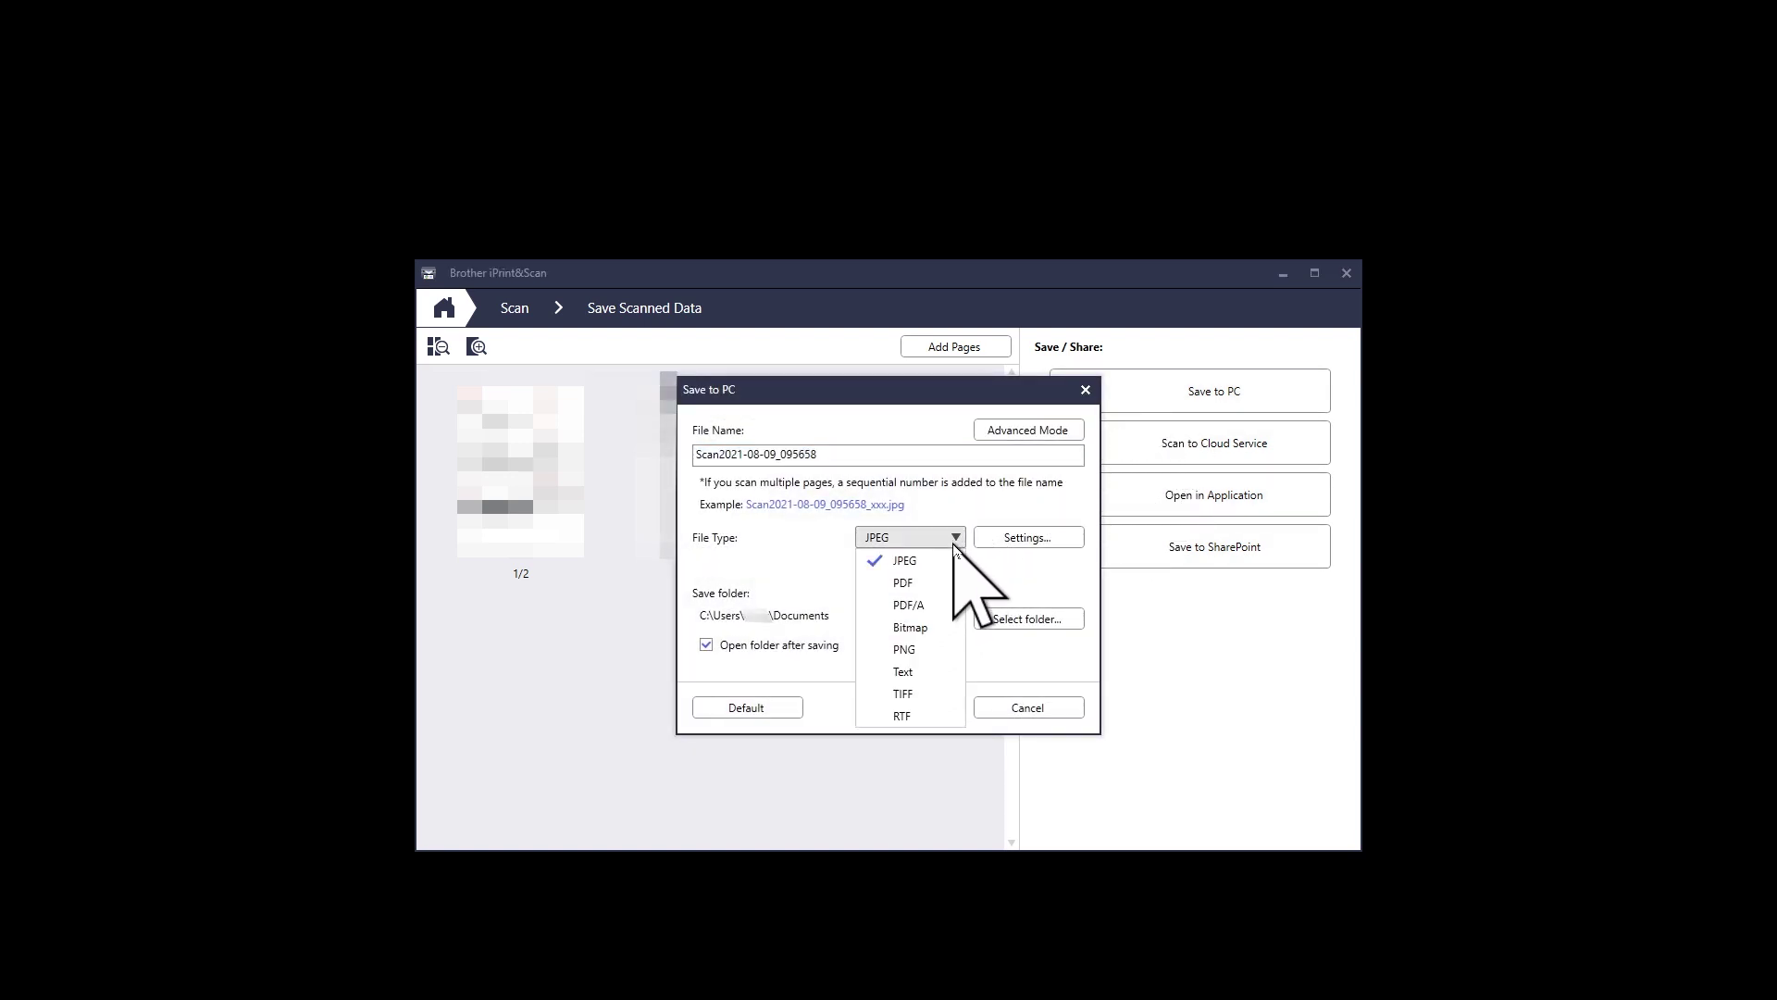
pyautogui.click(927, 587)
pyautogui.tripleClick(854, 455)
pyautogui.write('Test one double ')
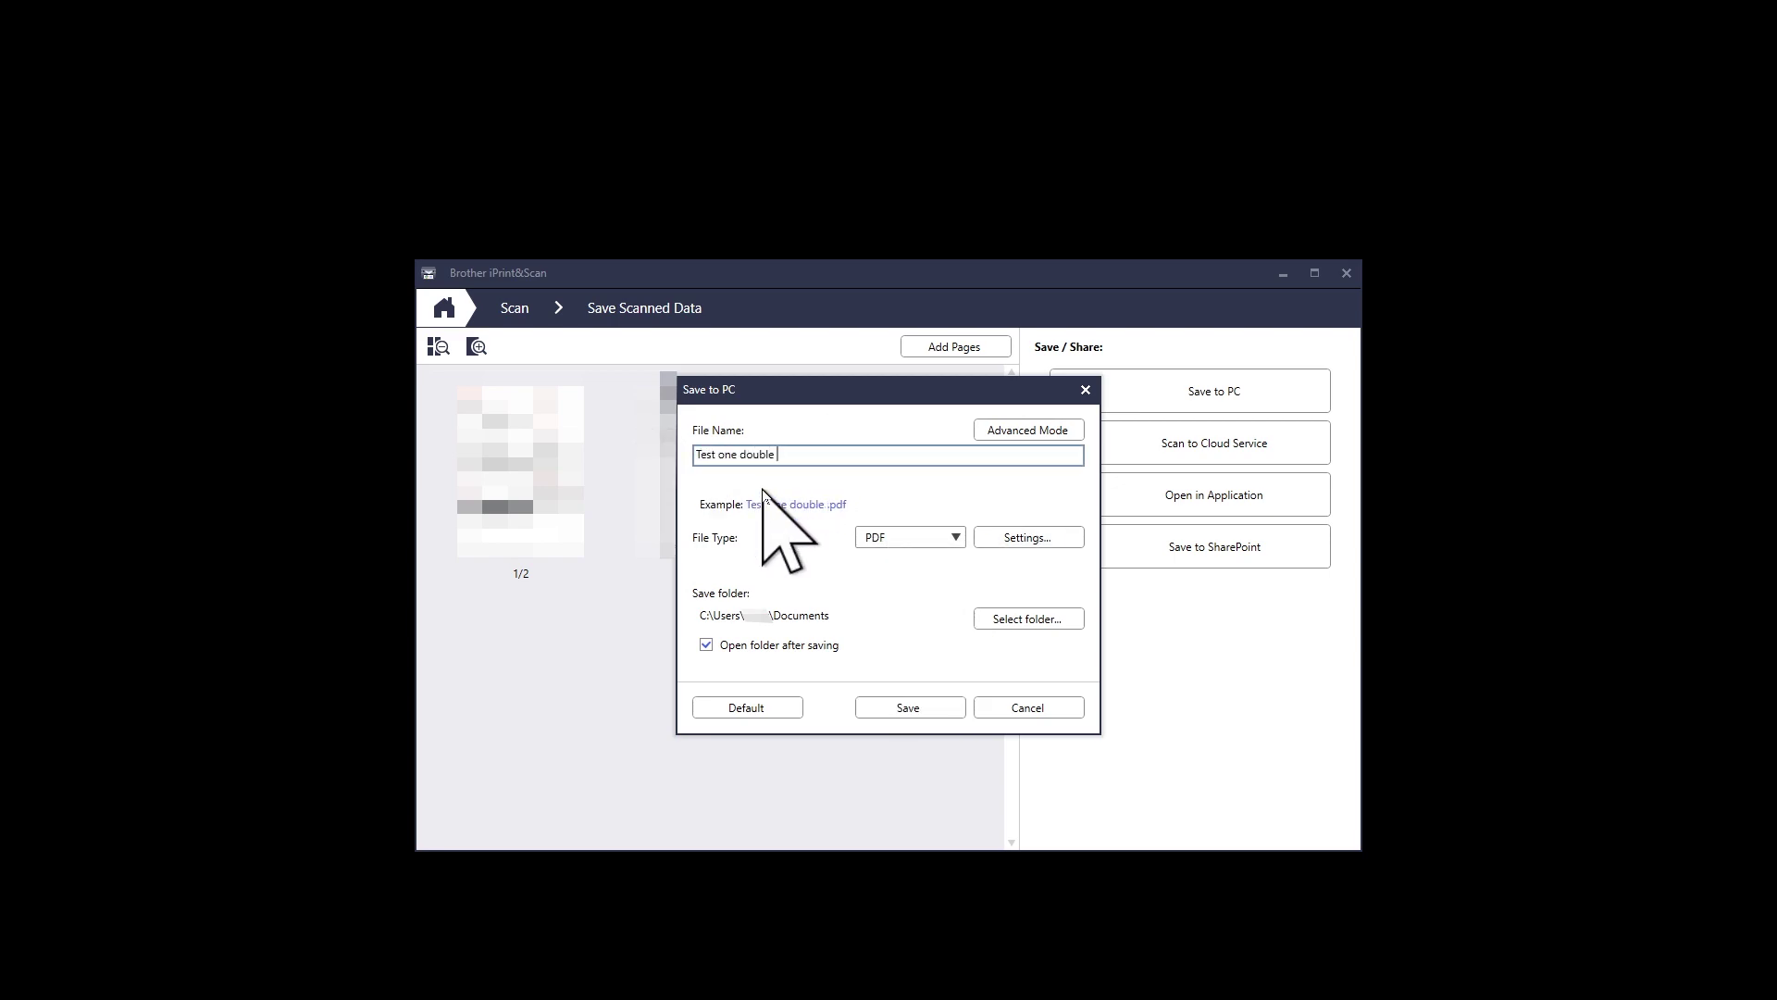
pyautogui.write('sided page')
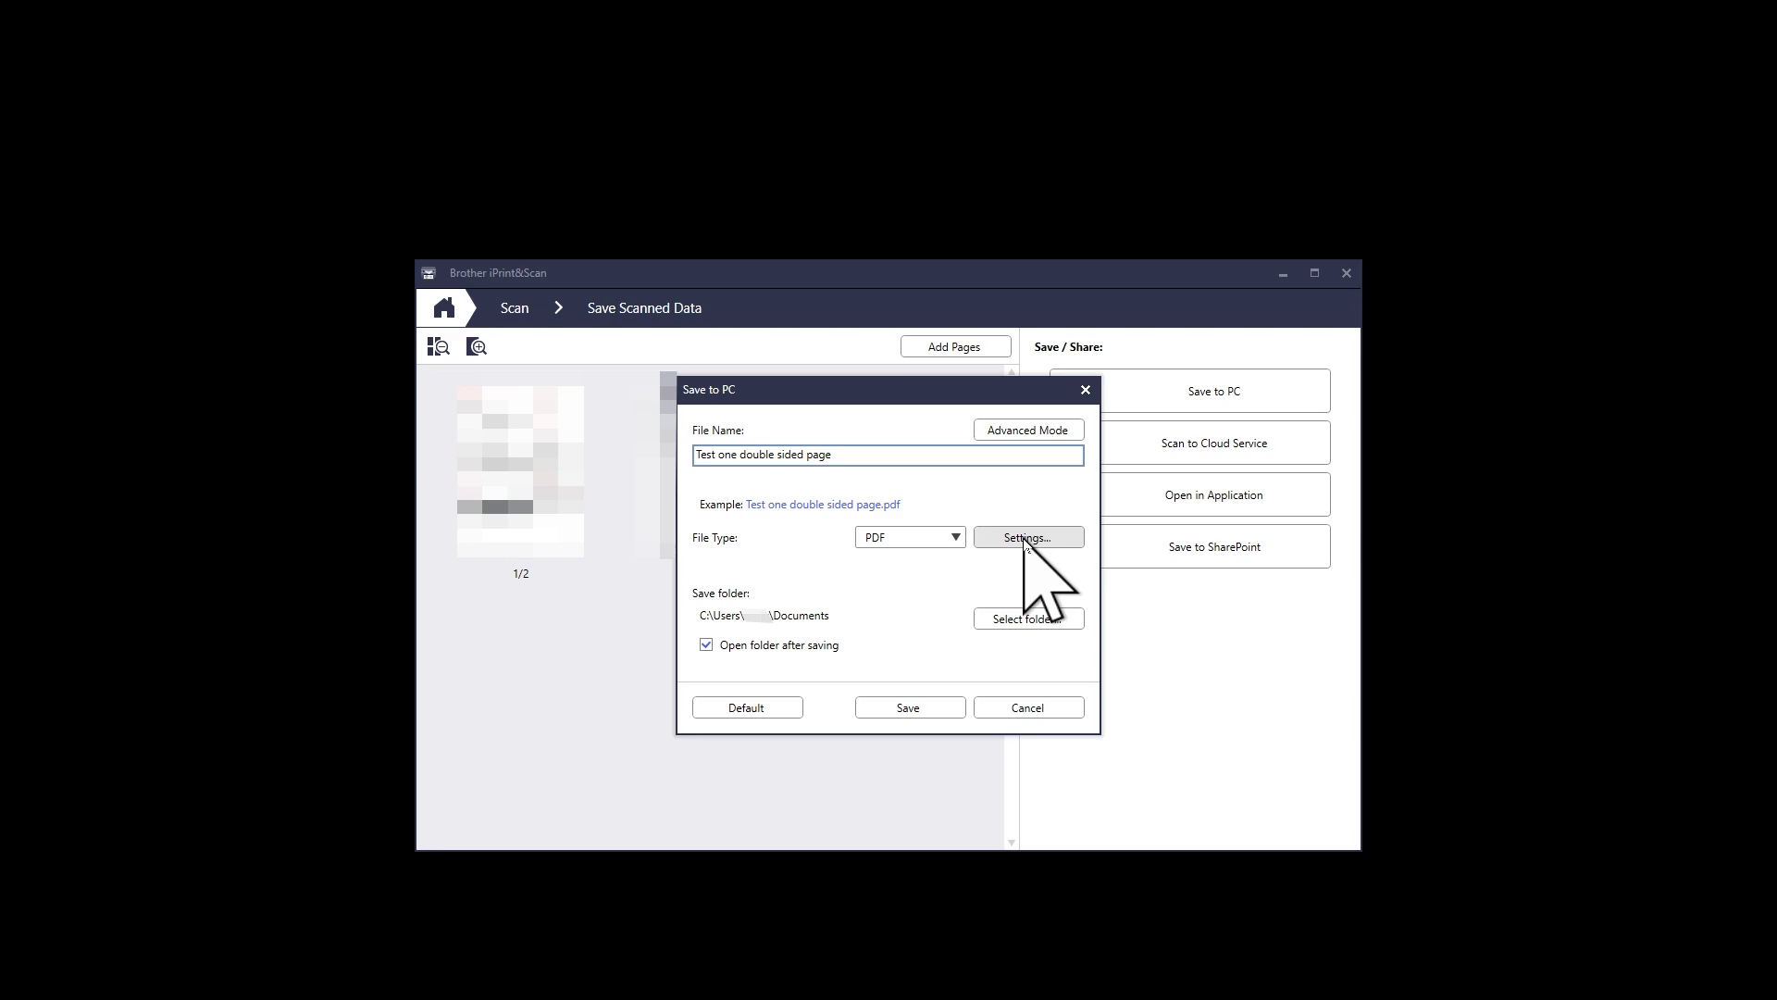
# Step: Make the PDF searchable, turn off opening the folder afterwards, and save the scan
pyautogui.click(1025, 539)
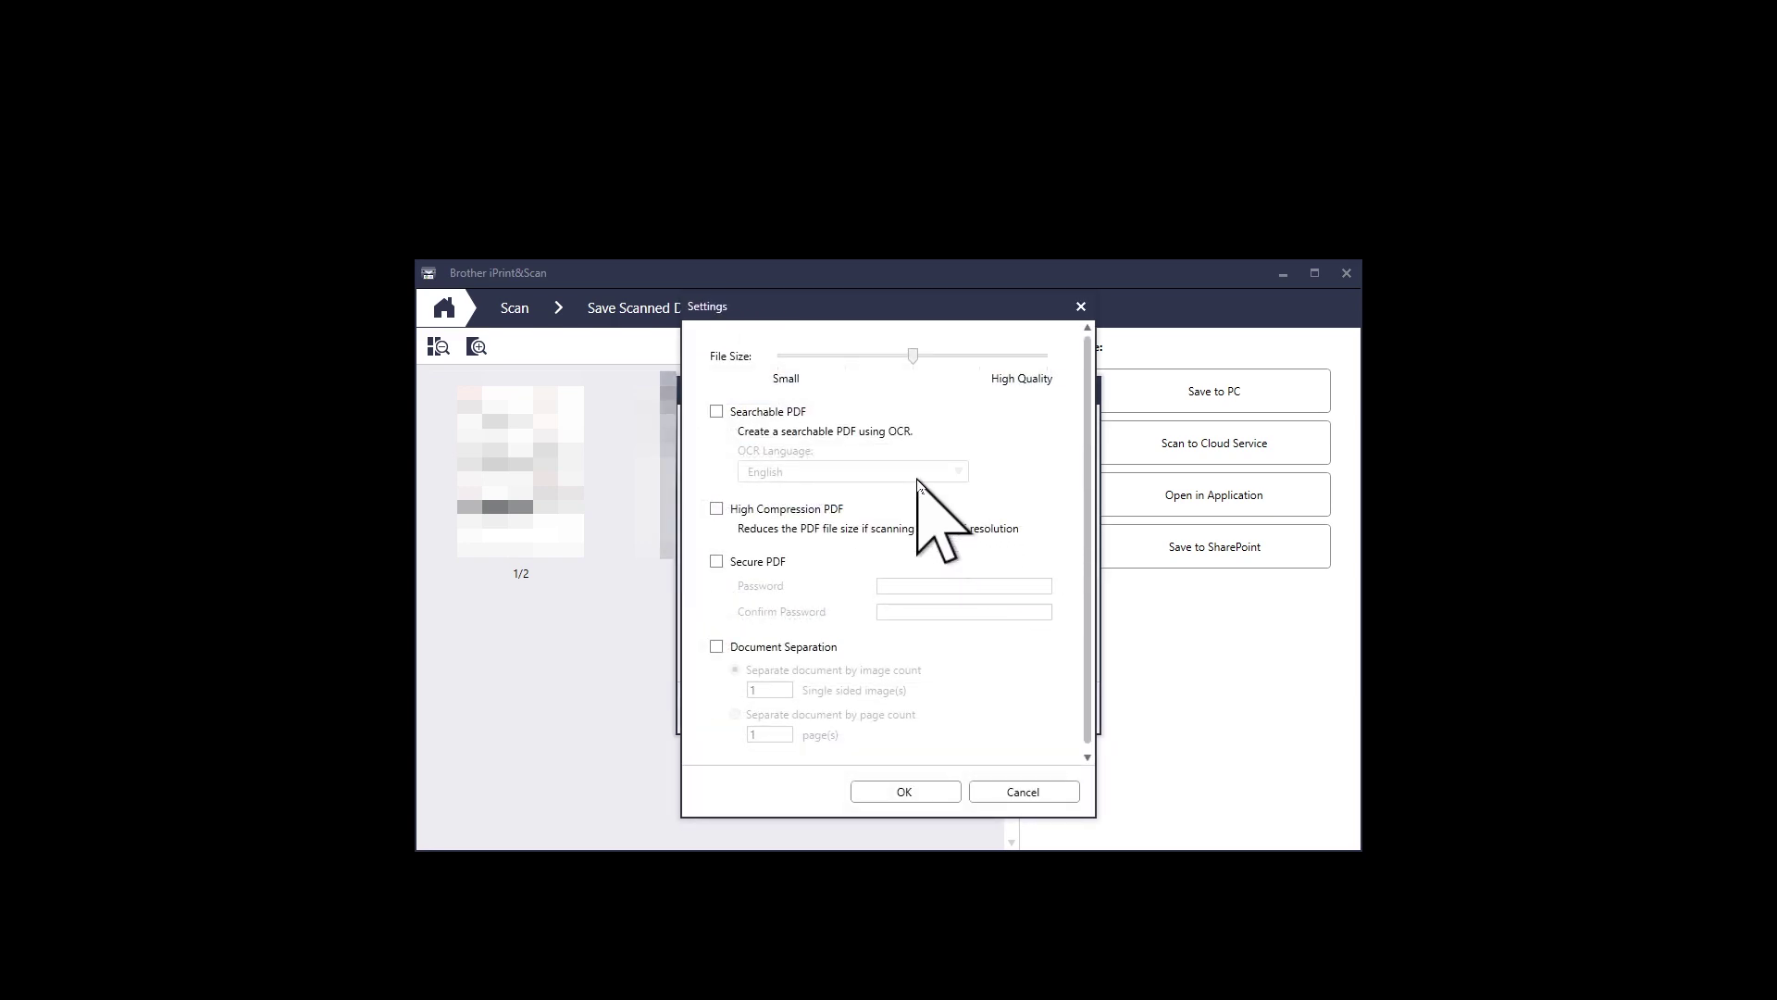
pyautogui.click(716, 411)
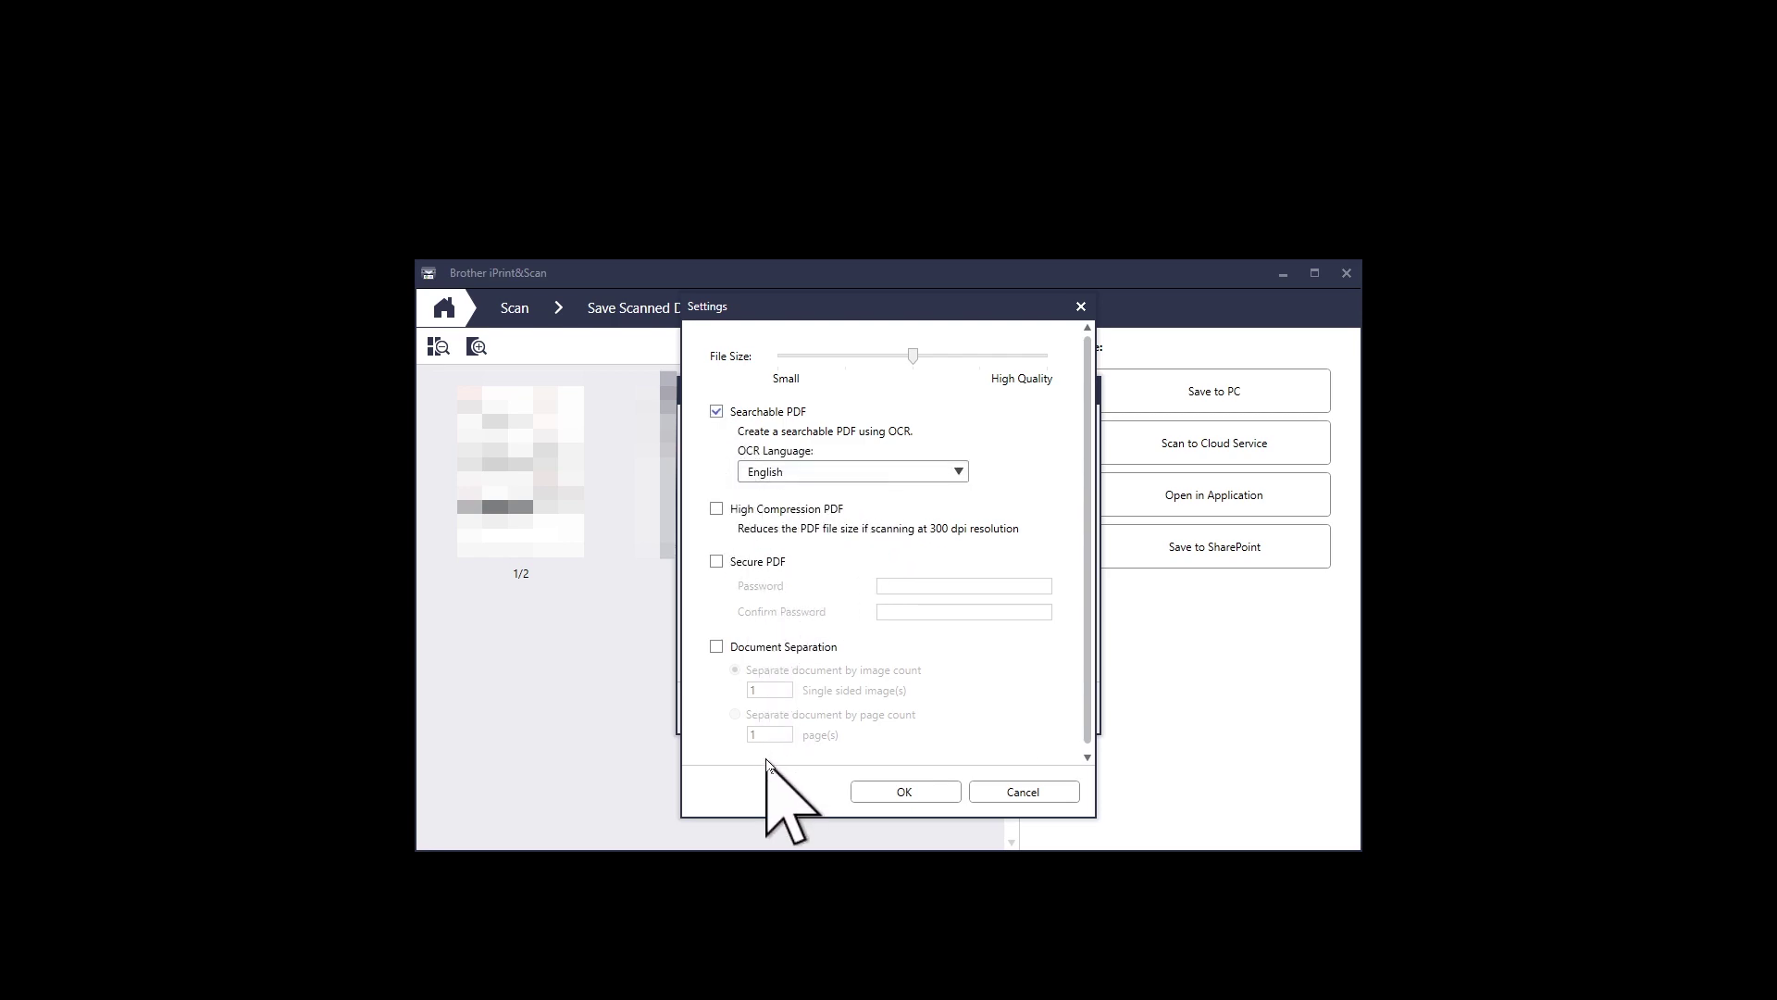
pyautogui.click(904, 791)
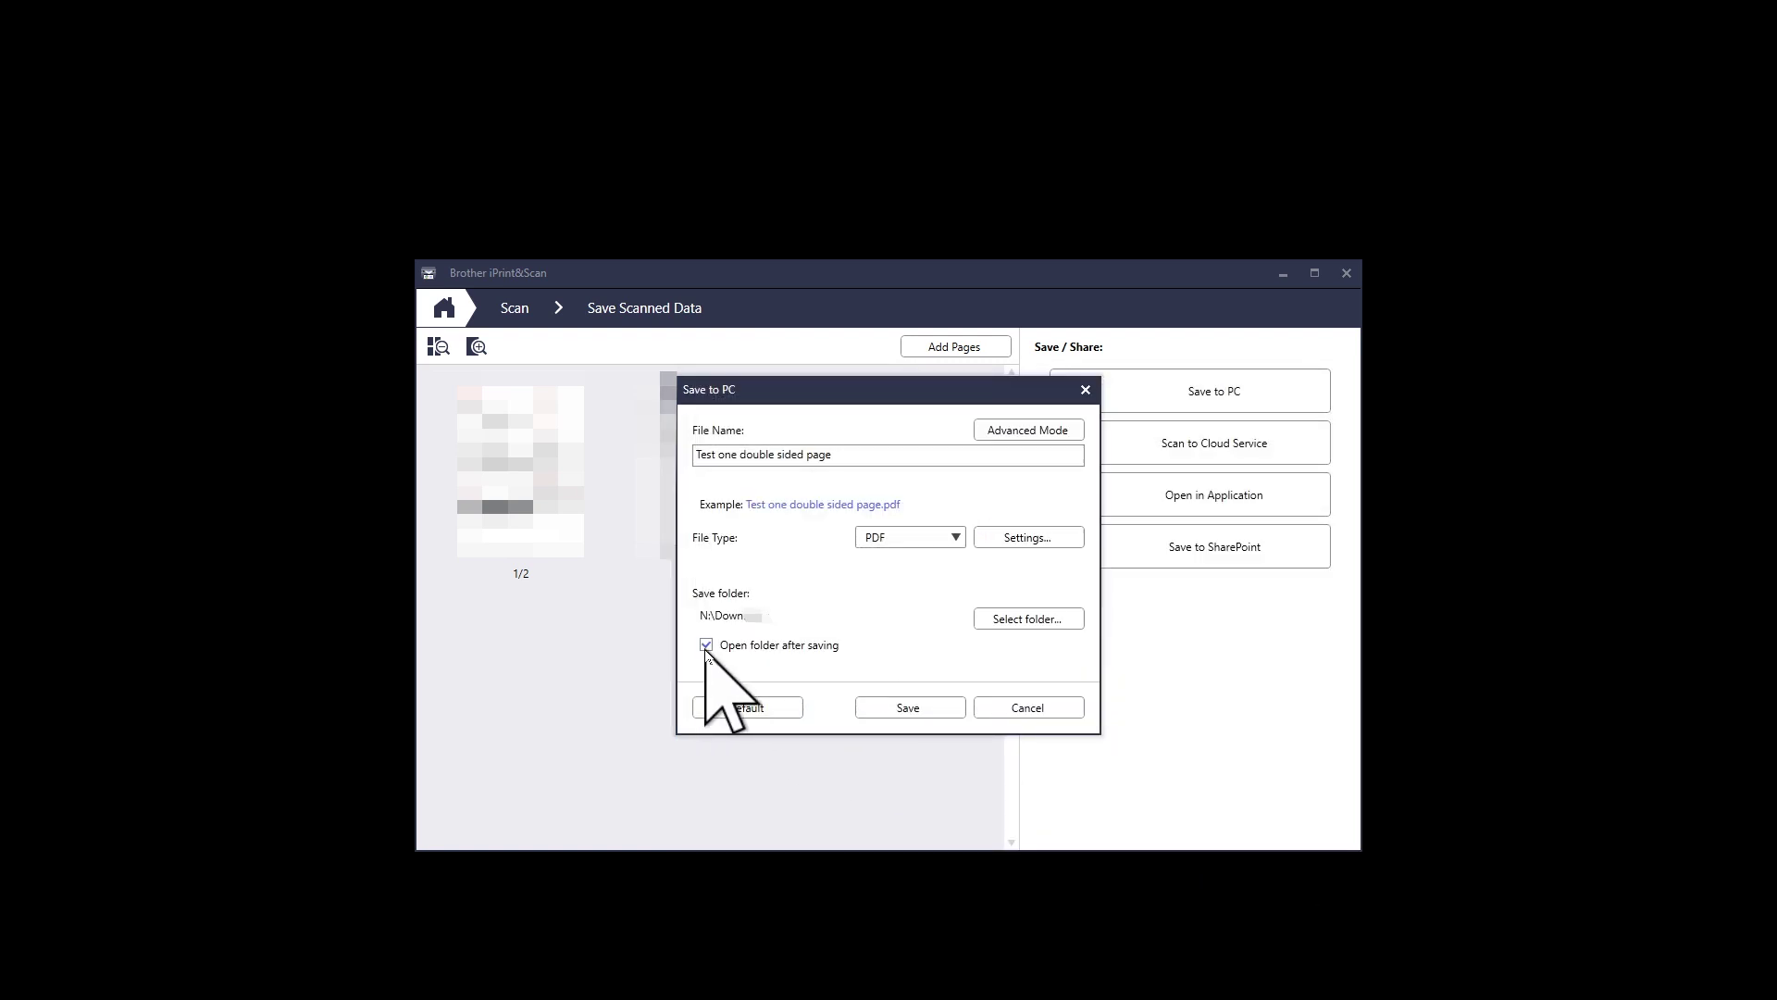
pyautogui.click(706, 644)
pyautogui.click(905, 709)
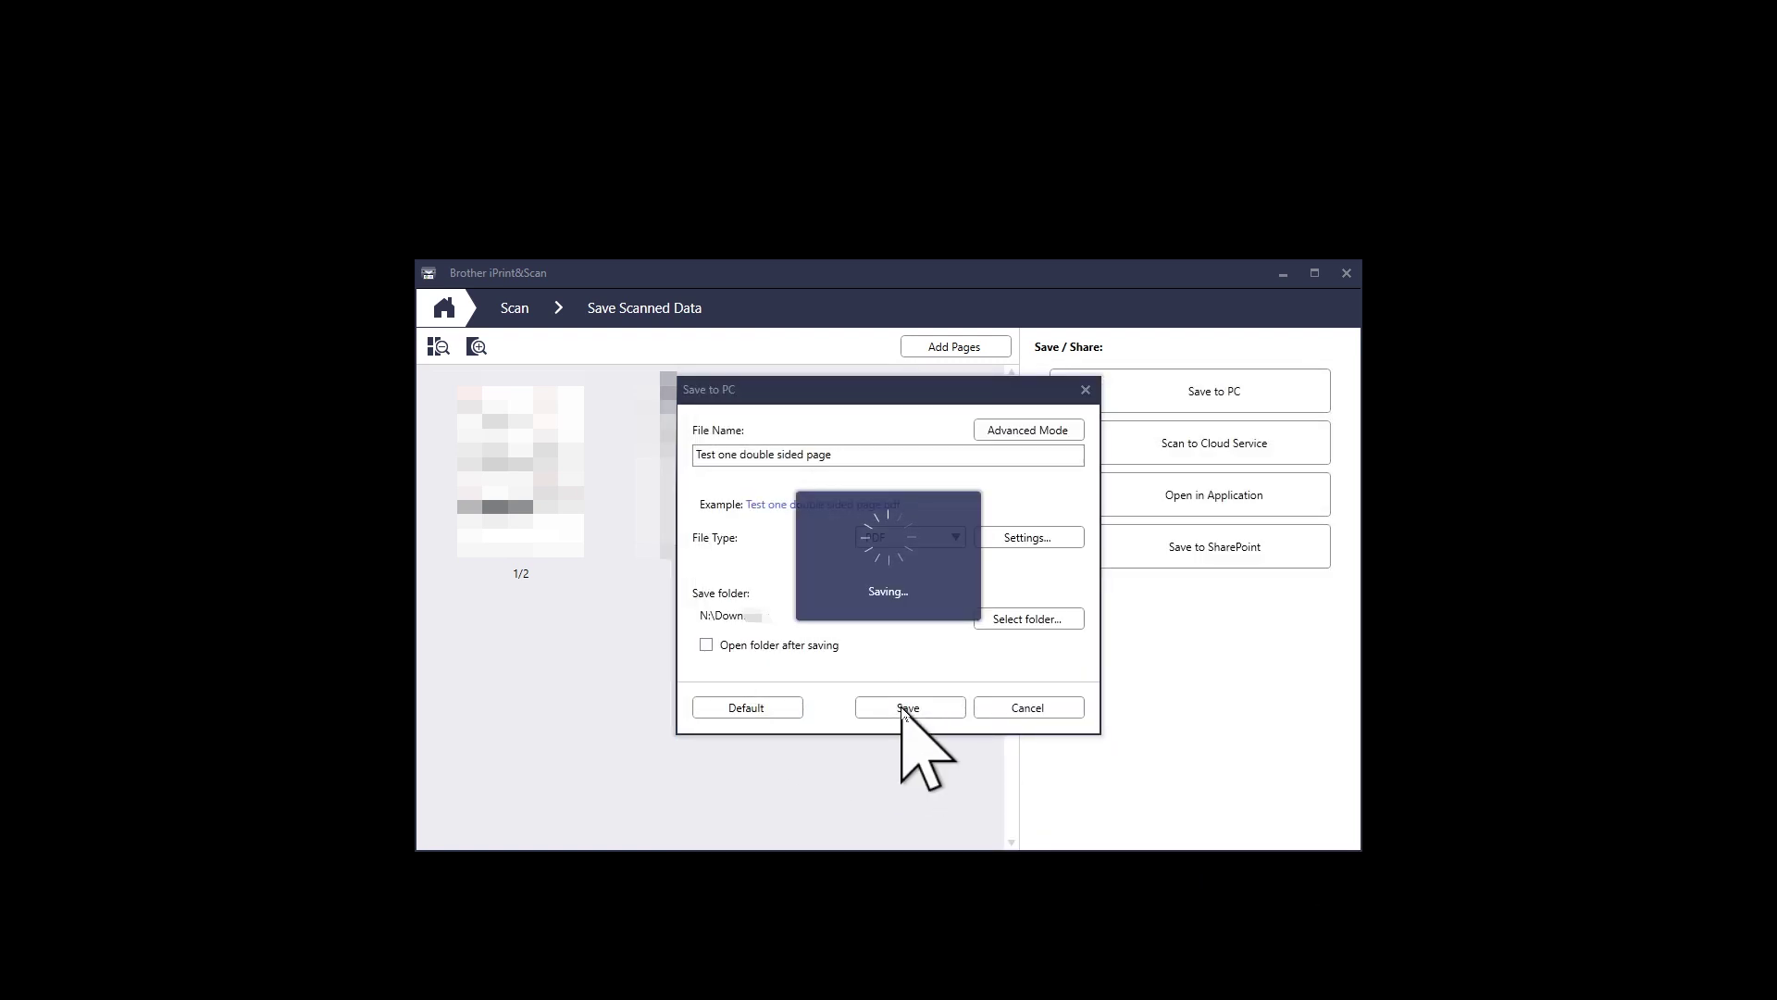